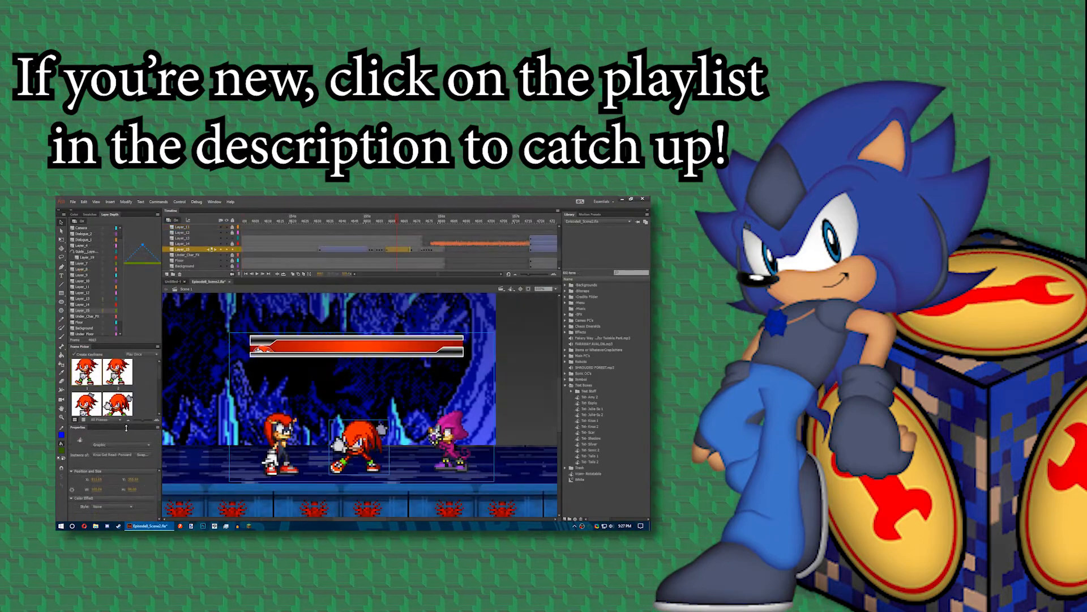
left_click_drag(129, 459, 128, 485)
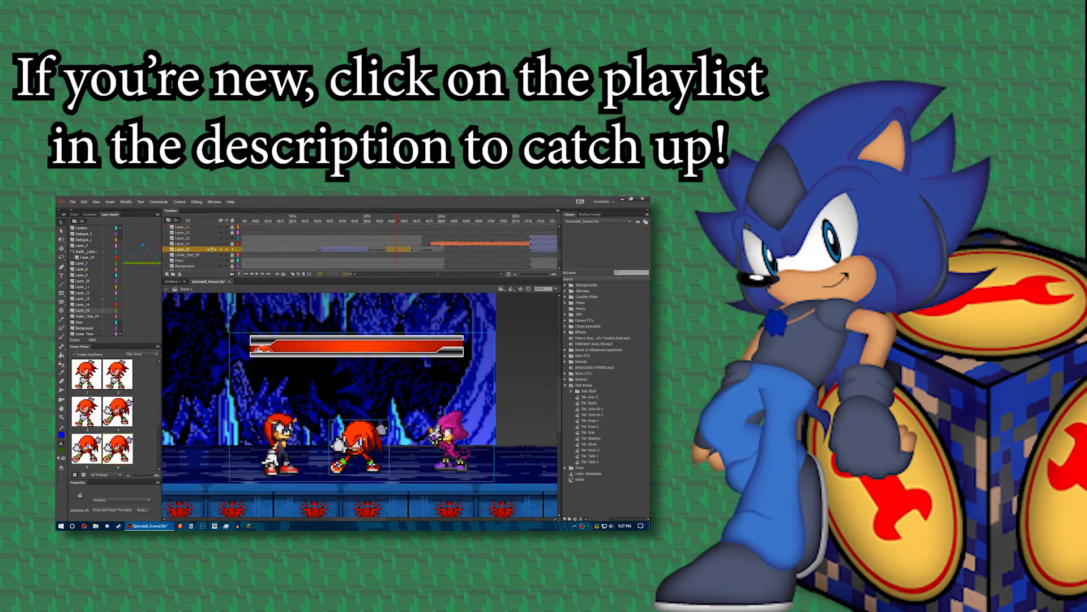
left_click(87, 451)
left_click(91, 422)
left_click(120, 417)
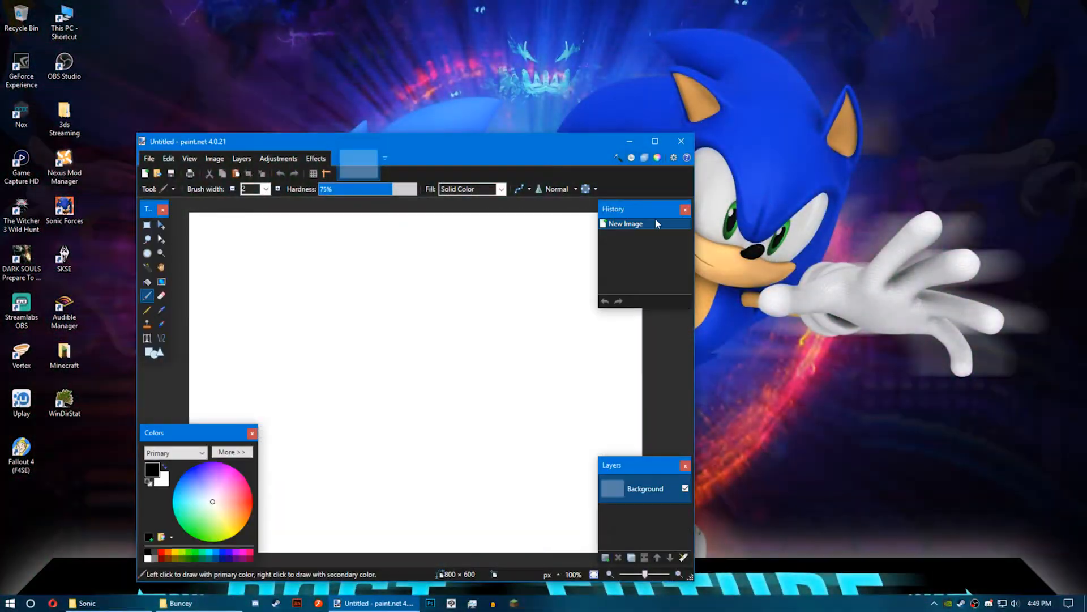
Step: Maximize the paint.net window, close the blank image and open Sonic SA3.png from the Sonic folder
left_click_drag(534, 148, 613, 1)
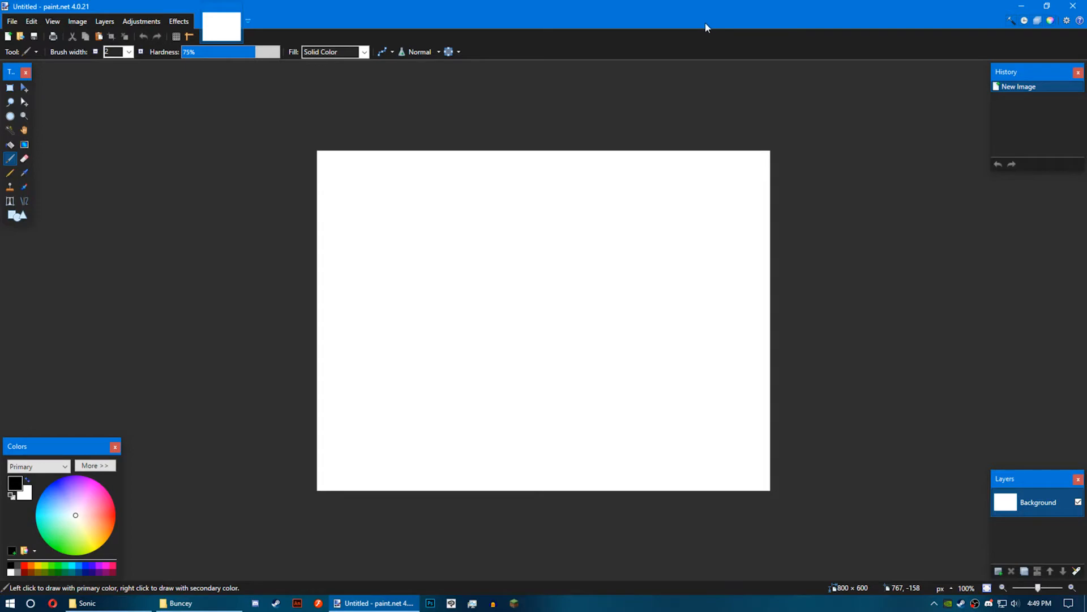
key("ctrl+w")
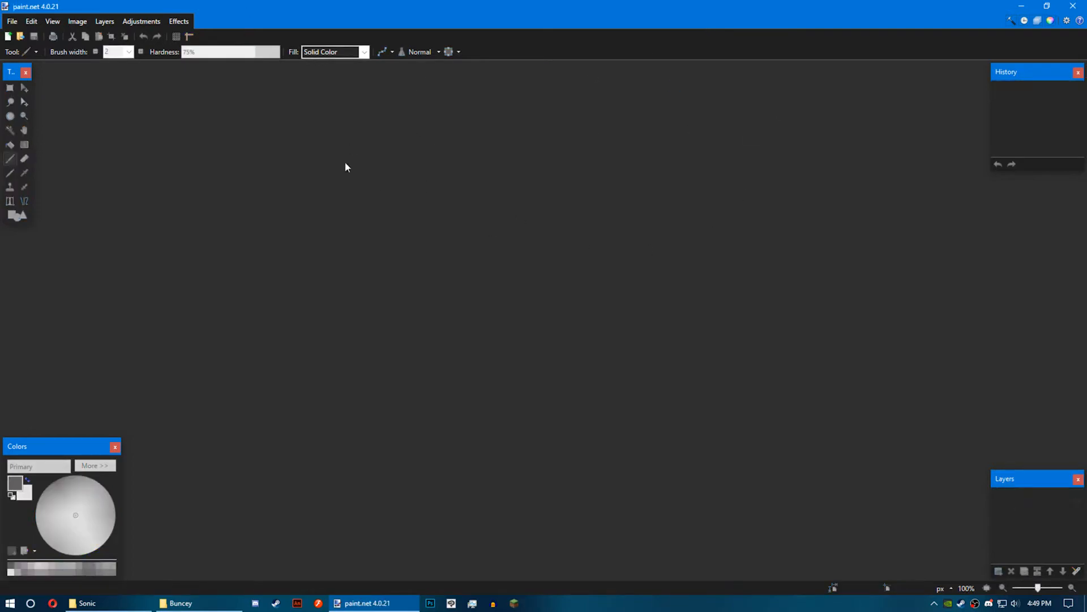
left_click(87, 602)
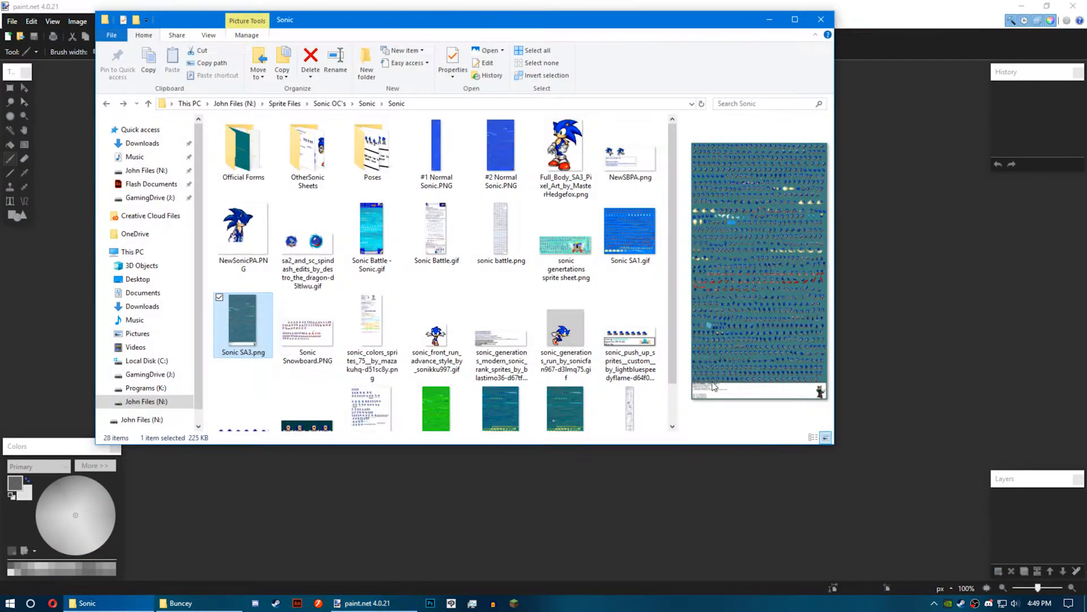
left_click_drag(243, 329, 1044, 298)
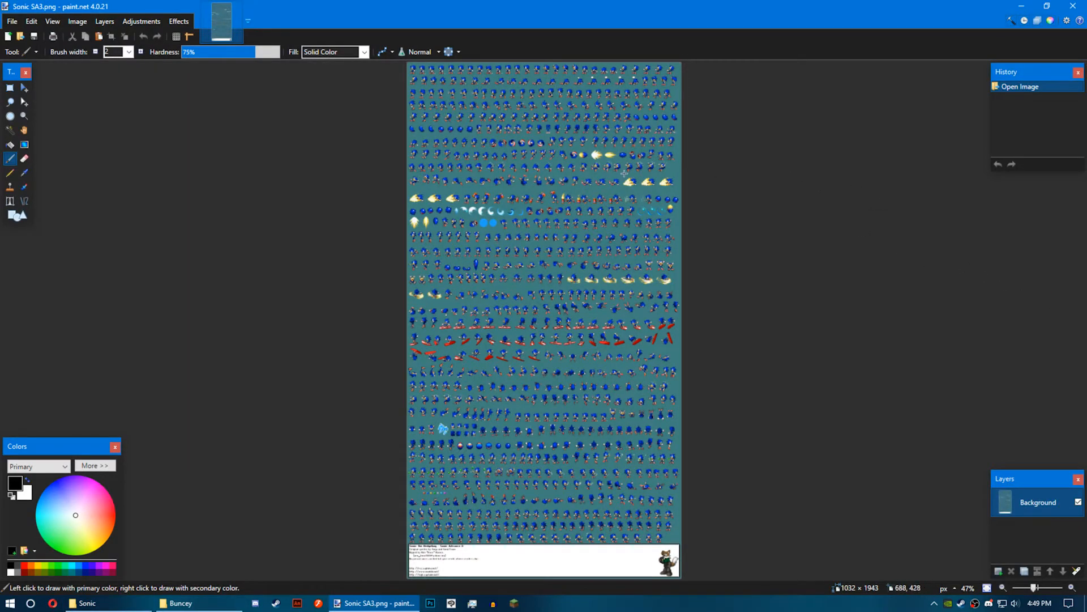
Step: Activate the Magic Wand with Global flood mode for the sprite sheet
scroll(469, 212, "up", 2)
scroll(469, 212, "up", 6)
scroll(519, 253, "down", 4)
left_click_drag(660, 219, 565, 518)
left_click(7, 129)
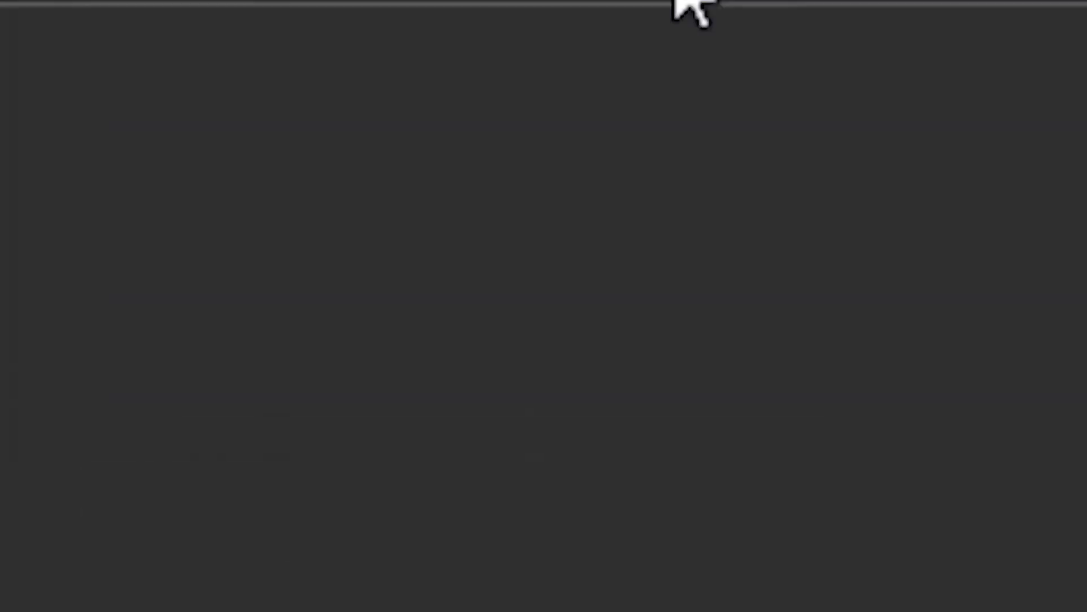
left_click(218, 181)
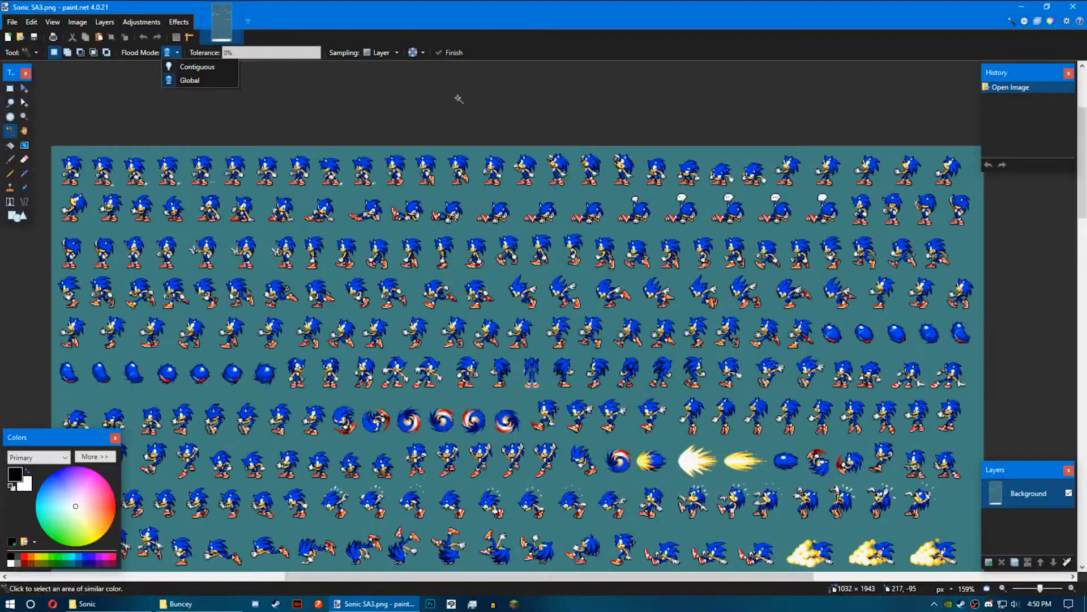
Step: Select the green eye colour across the whole sprite sheet, sampling it from one of the standing sprites
scroll(459, 99, "up", 10)
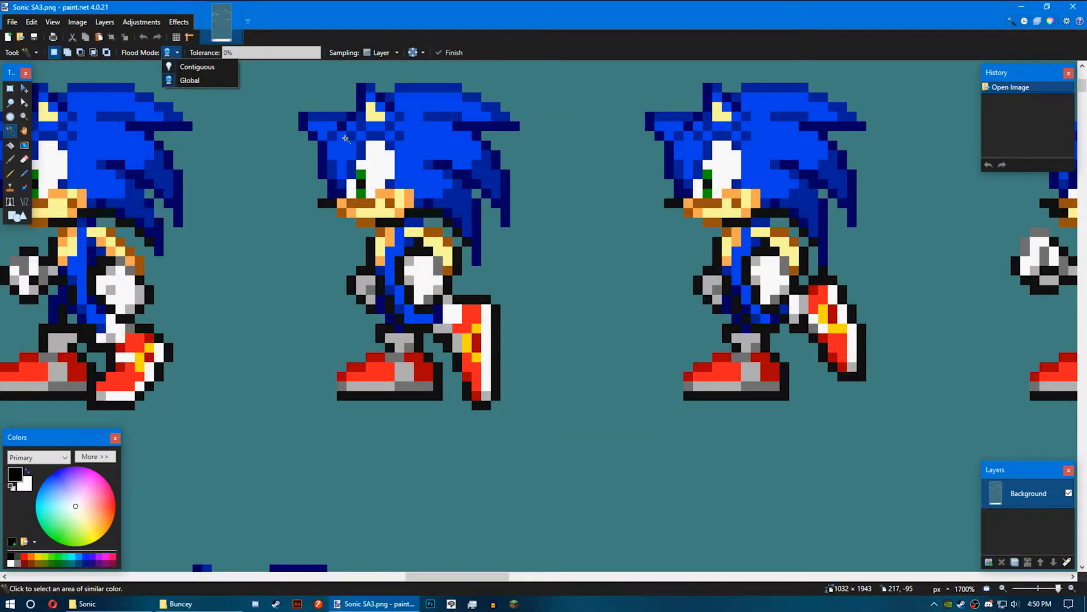
left_click(345, 138)
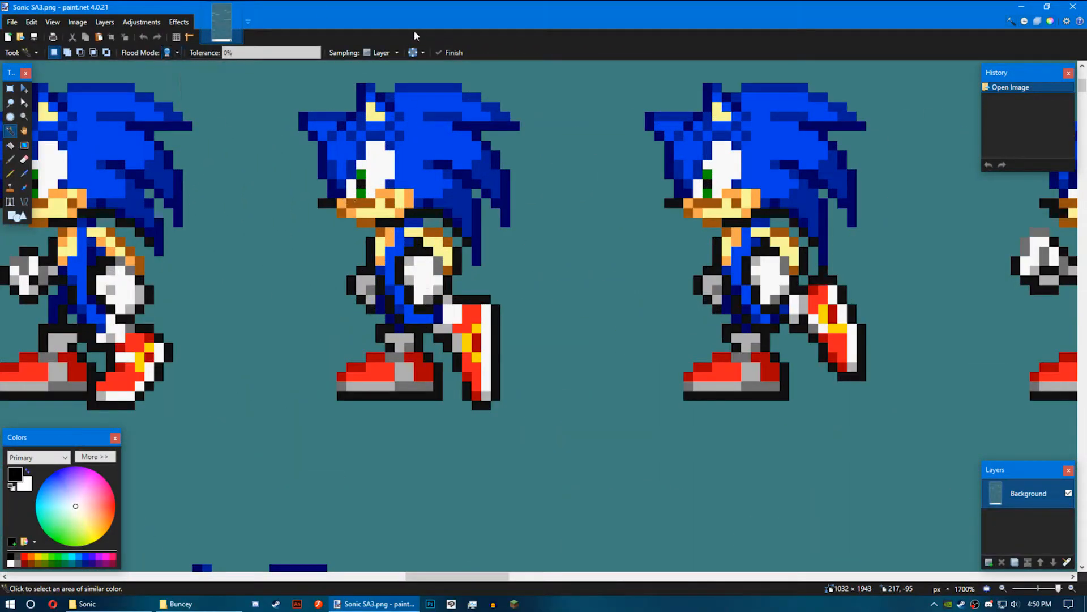
left_click(361, 193)
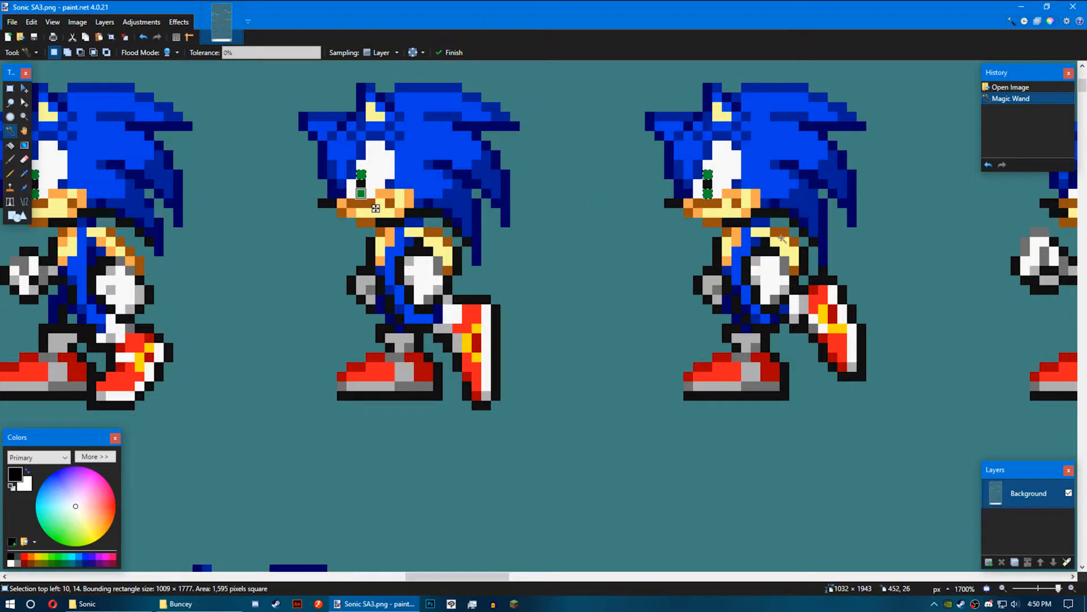
scroll(758, 238, "right", 5)
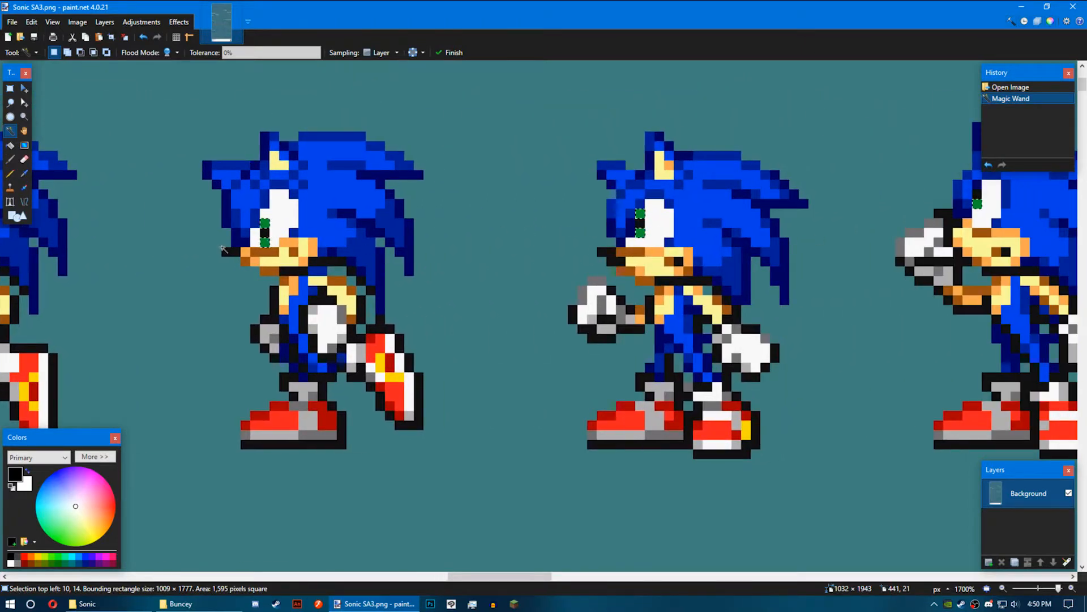
scroll(522, 216, "down", 5)
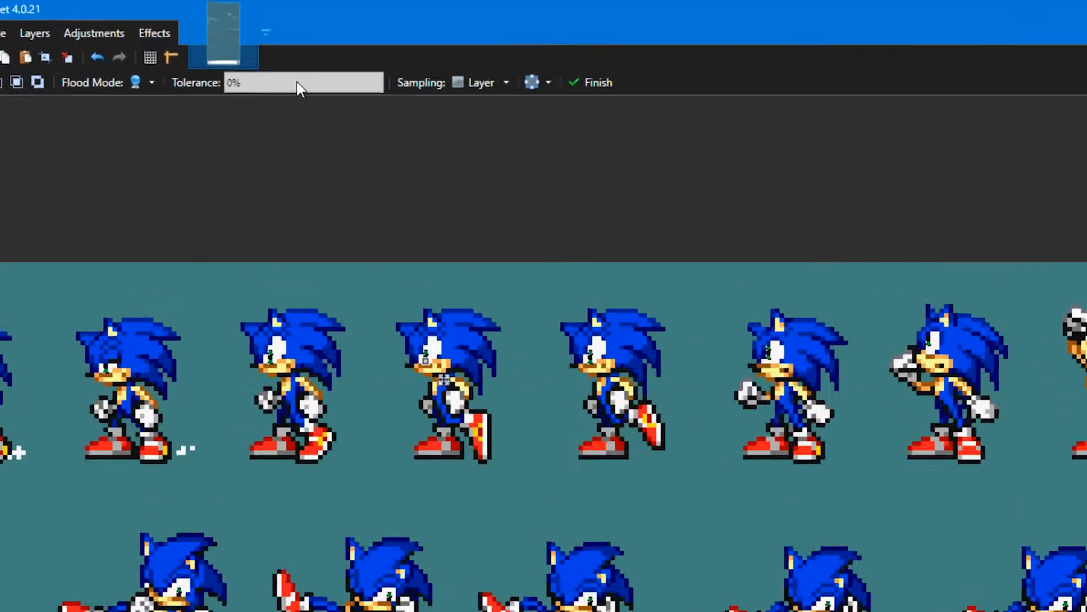
Step: Try raising the Magic Wand tolerance to 9% and return it to 0%
left_click_drag(270, 52, 242, 52)
left_click_drag(323, 219, 492, 248)
left_click_drag(393, 233, 140, 239)
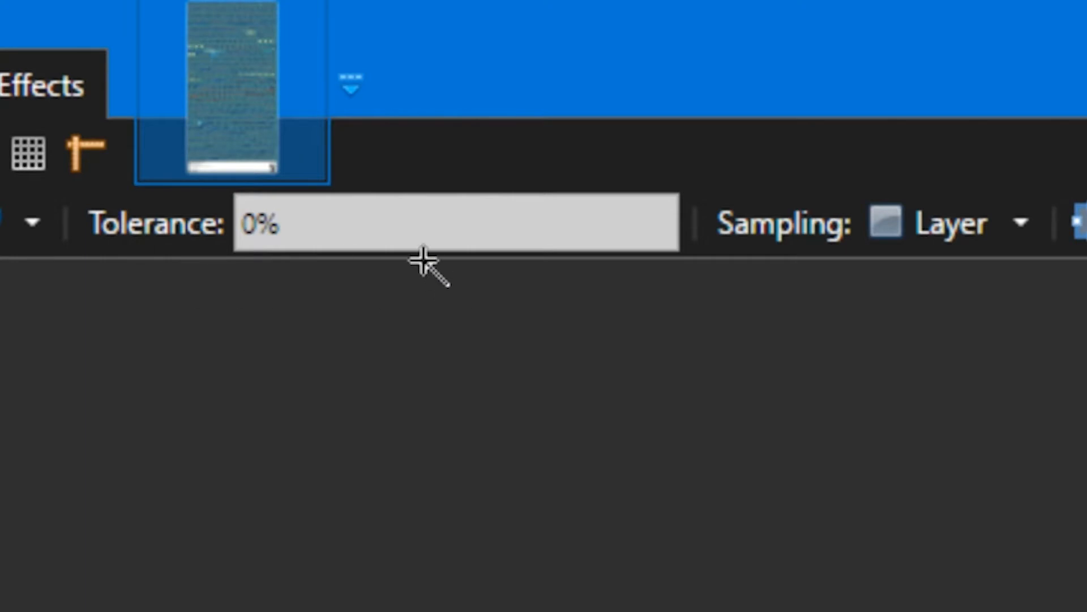
left_click_drag(246, 237, 281, 241)
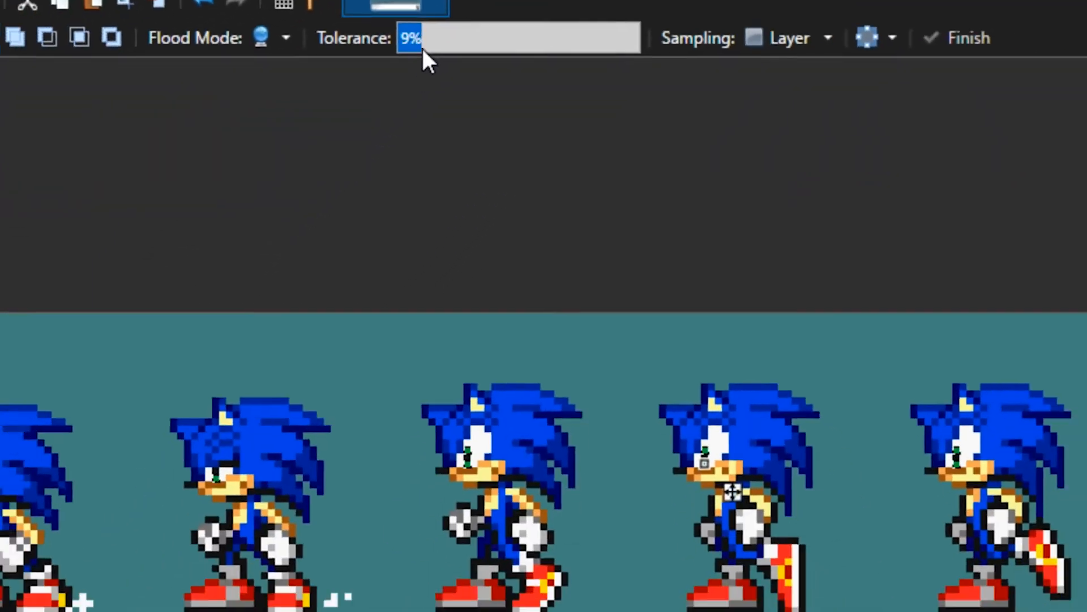
mouse_move(423, 48)
left_mouse_down()
mouse_move(540, 38)
mouse_move(622, 53)
mouse_move(404, 39)
left_mouse_up()
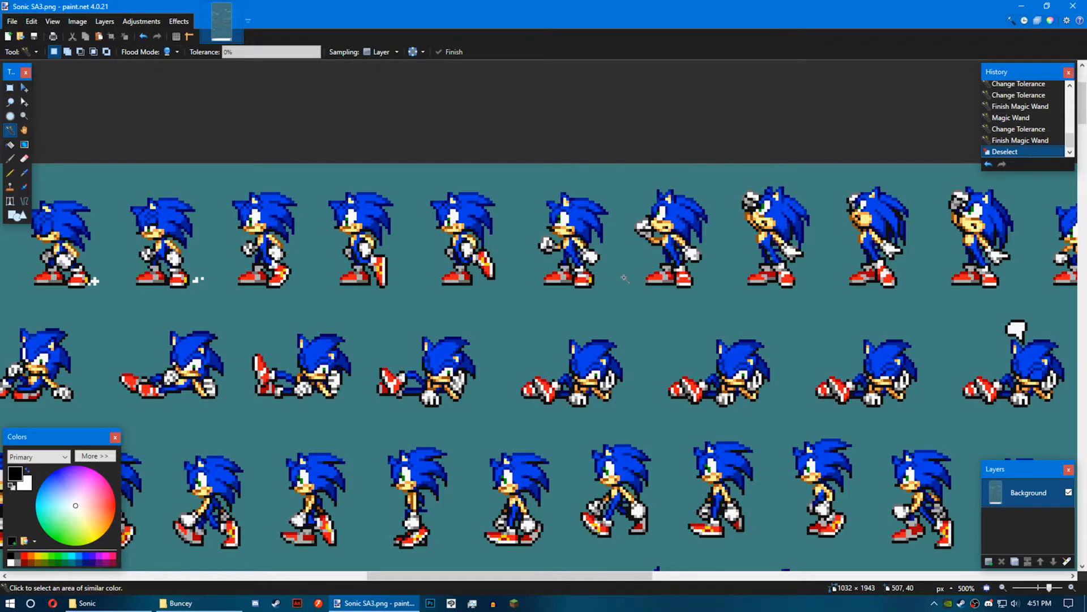
Step: Select the teal background across the entire sprite sheet and erase it to transparency
left_click(613, 185)
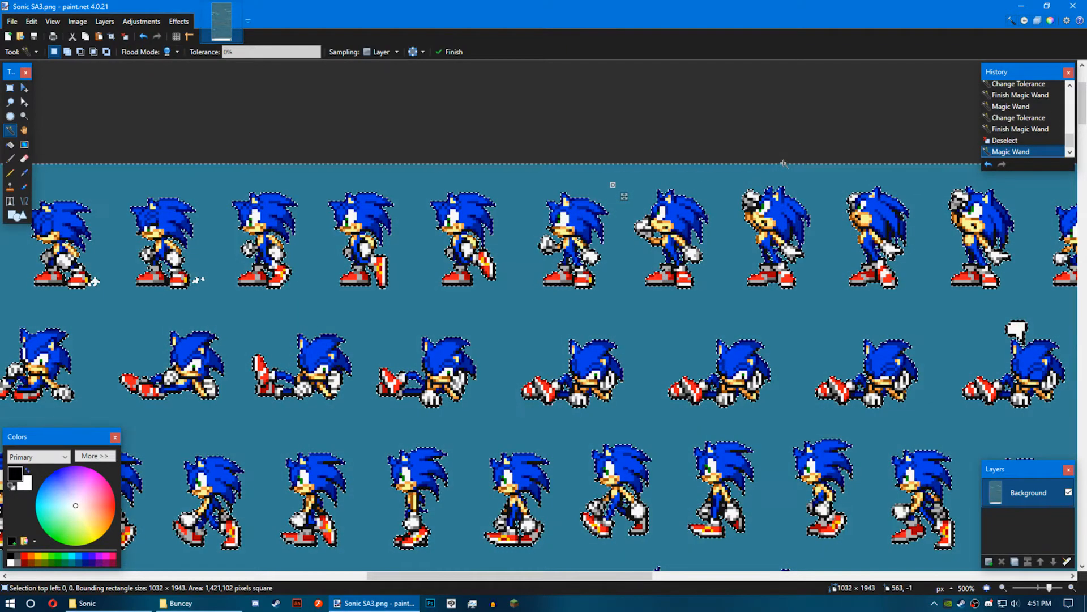
key("Delete")
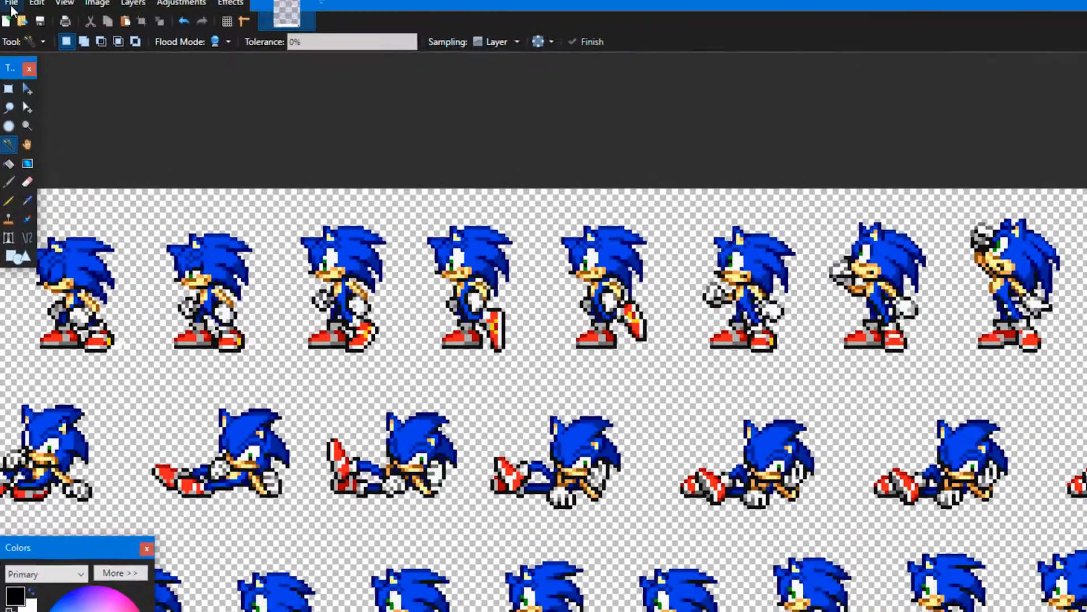
Step: Save the sheet as a separate PNG named Sonic SA3_transparent.png, keeping the Auto-detect bit depth
left_click(12, 21)
left_click(39, 111)
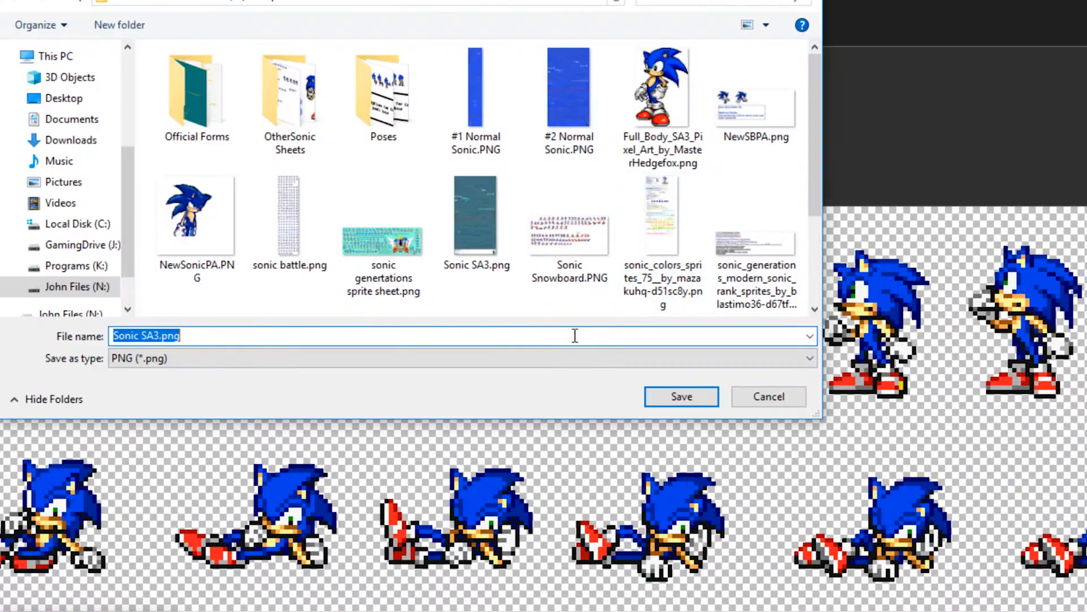
left_click(154, 334)
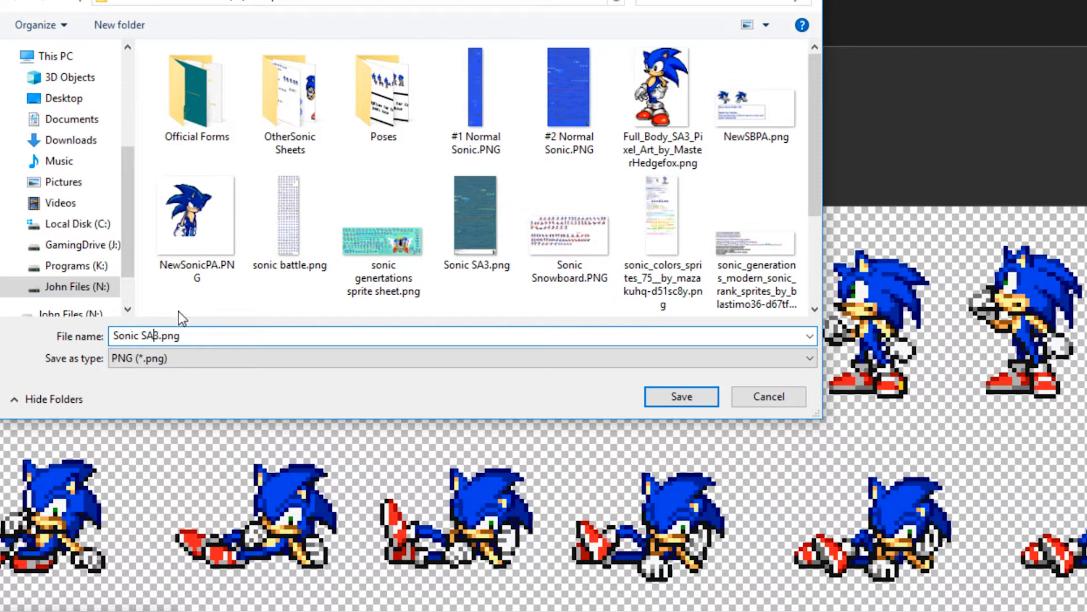
type("_transparent")
key("Return")
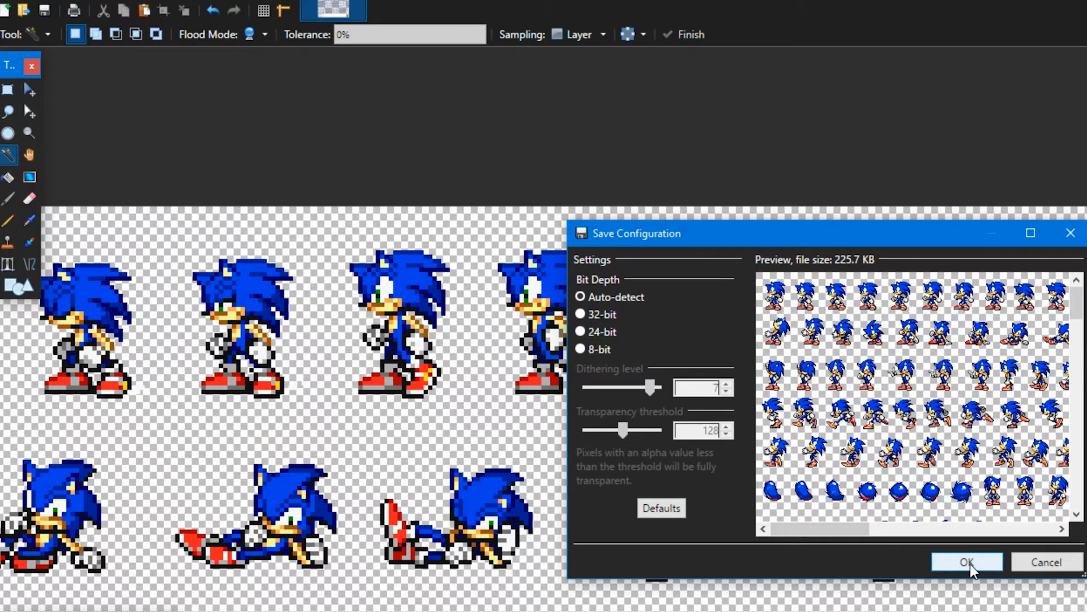
left_click(968, 562)
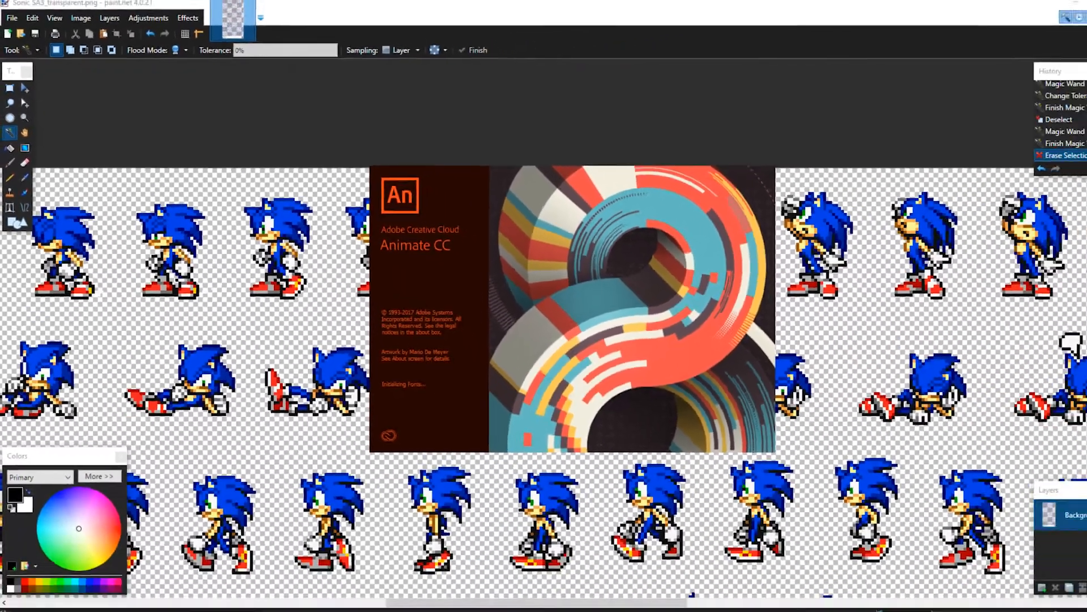
Step: Create an ActionScript 3.0 document in Adobe Animate and select Sonic SA3_transparent.png in the Sonic folder
mouse_move(119, 605)
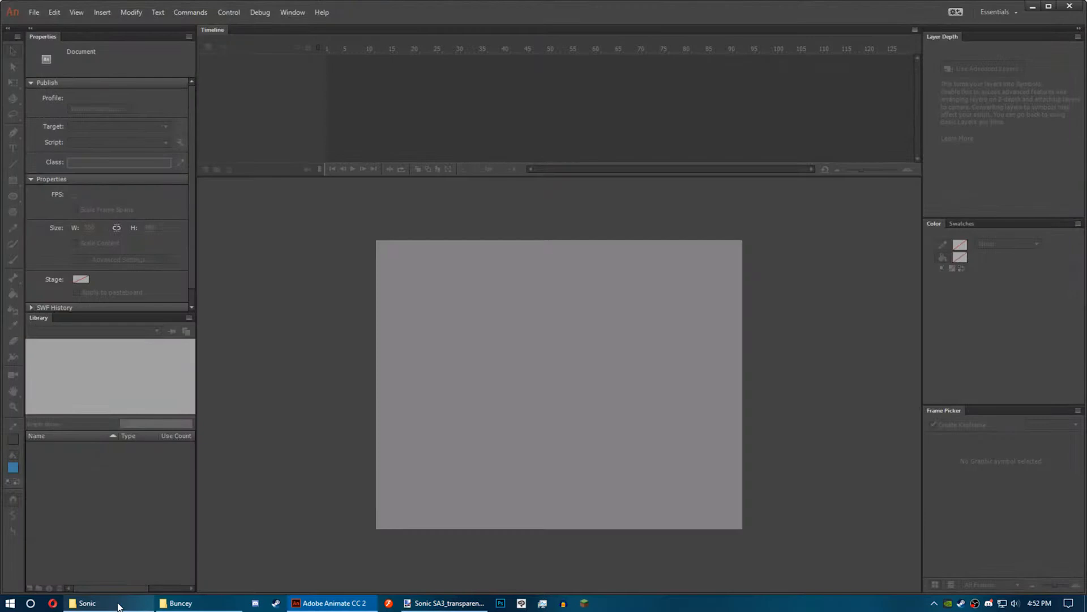
left_click(118, 606)
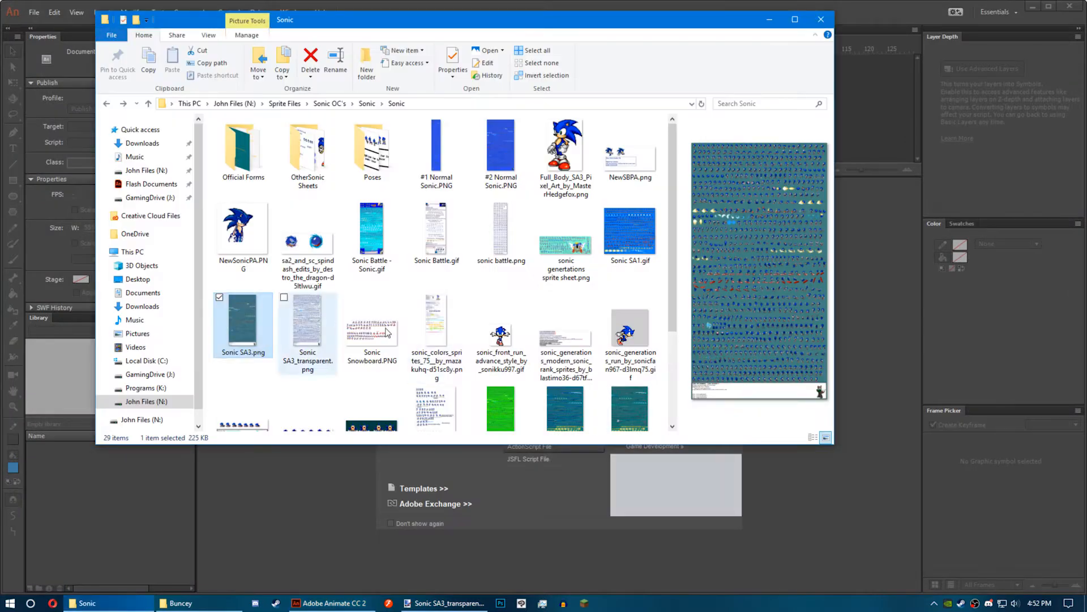
left_click(240, 488)
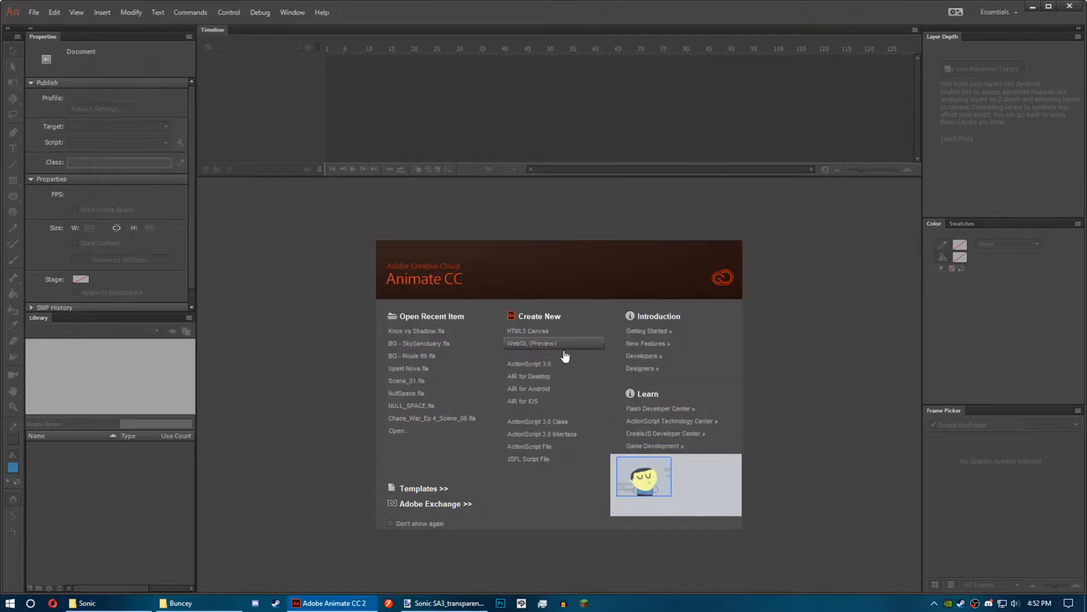
left_click(529, 365)
left_click(85, 603)
left_click_drag(291, 328, 331, 240)
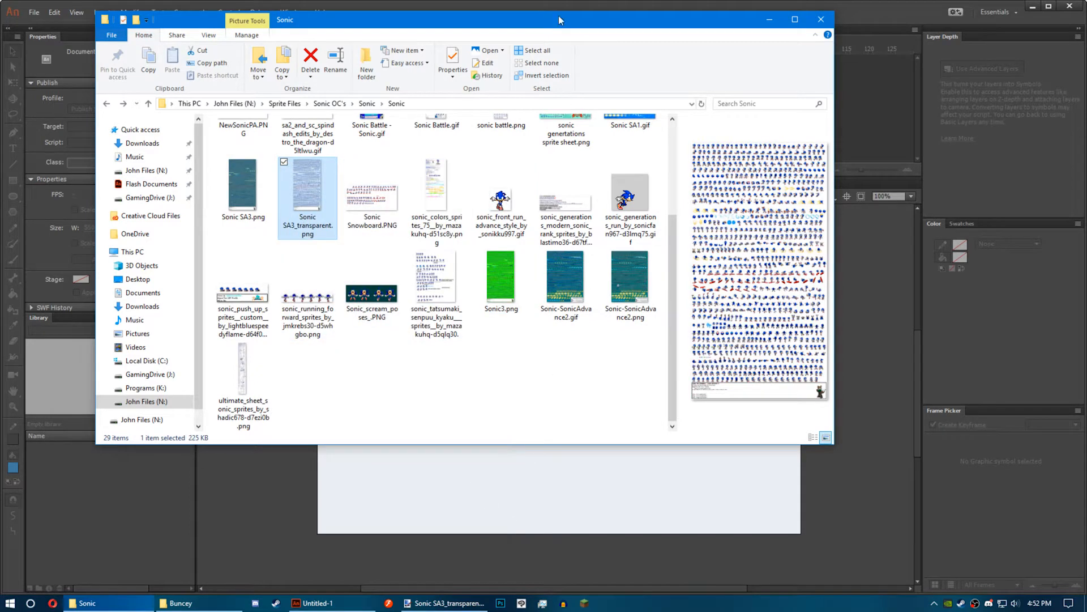
left_click(858, 15)
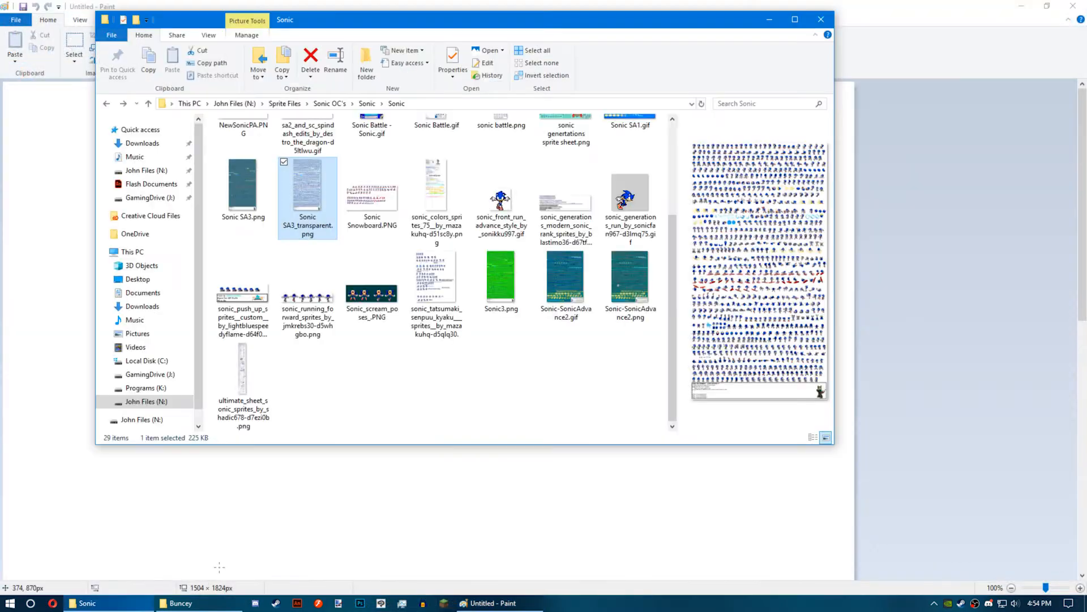
Step: Open Sonic SA3.png in Paint and copy a region of about 33 × 39 px around the first standing sprite
left_click_drag(243, 187, 340, 487)
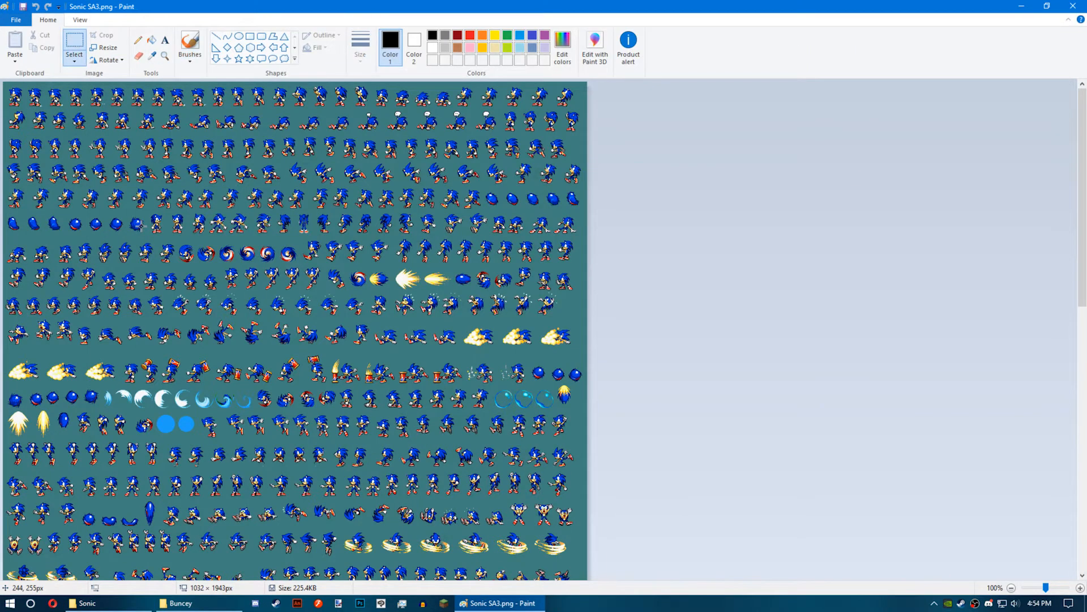
scroll(140, 226, "up", 7)
left_click_drag(30, 113, 180, 290)
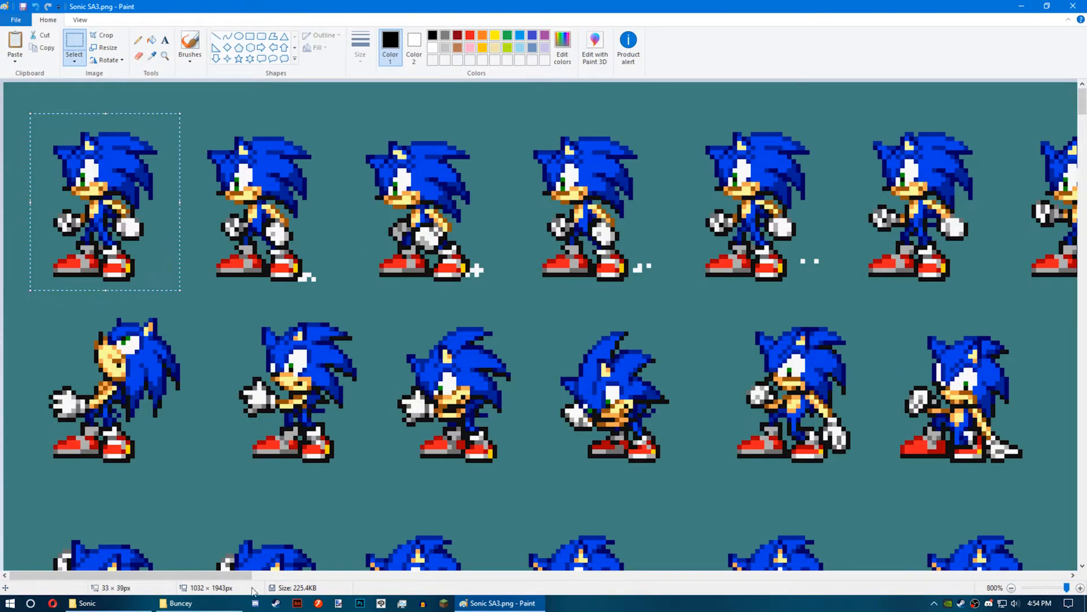
Step: Create an ActionScript 3.0 document in Adobe Animate and paste the copied sprite onto the stage
left_click(298, 602)
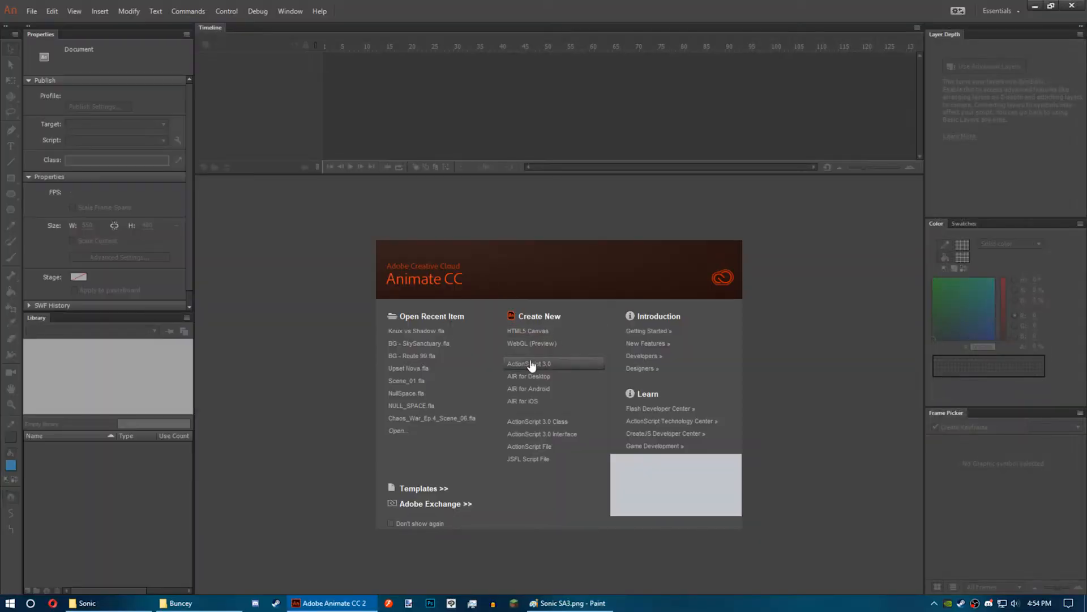
left_click(532, 369)
key("ctrl+v")
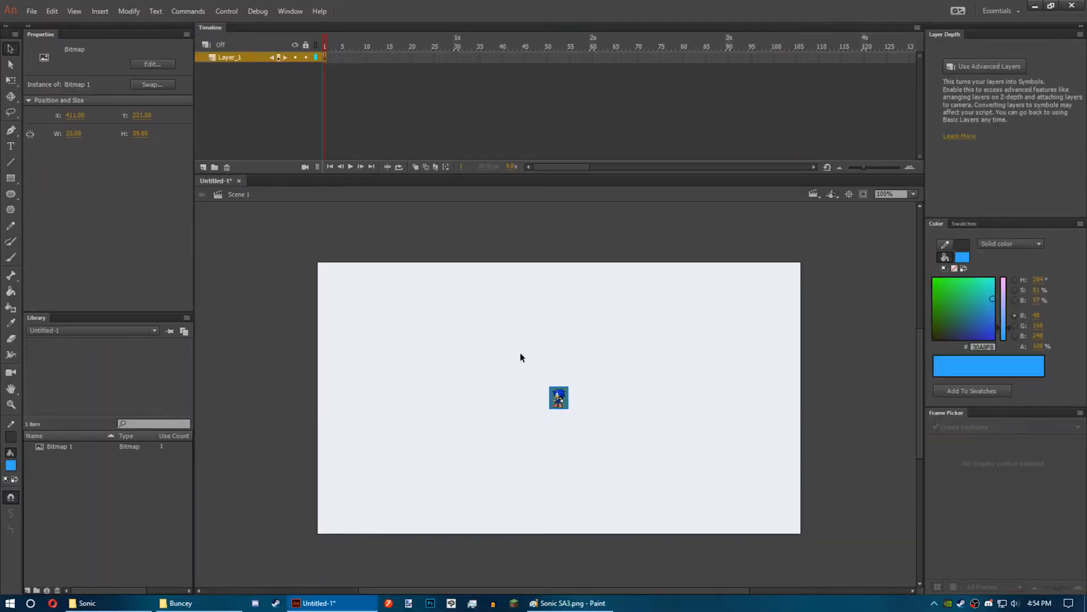
scroll(556, 390, "up", 6)
double_click(46, 446)
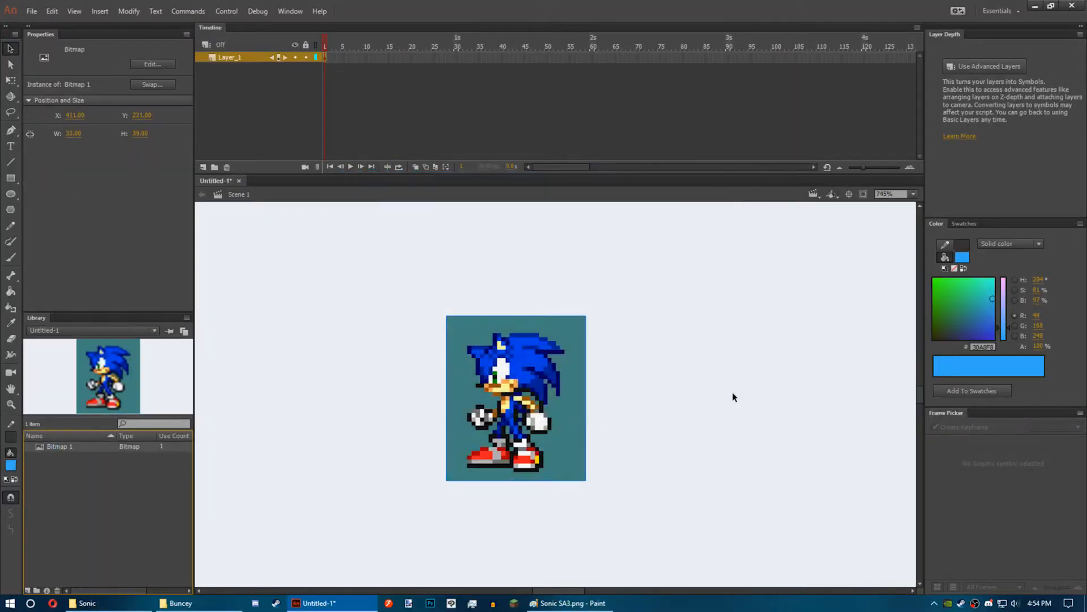
left_click(797, 381)
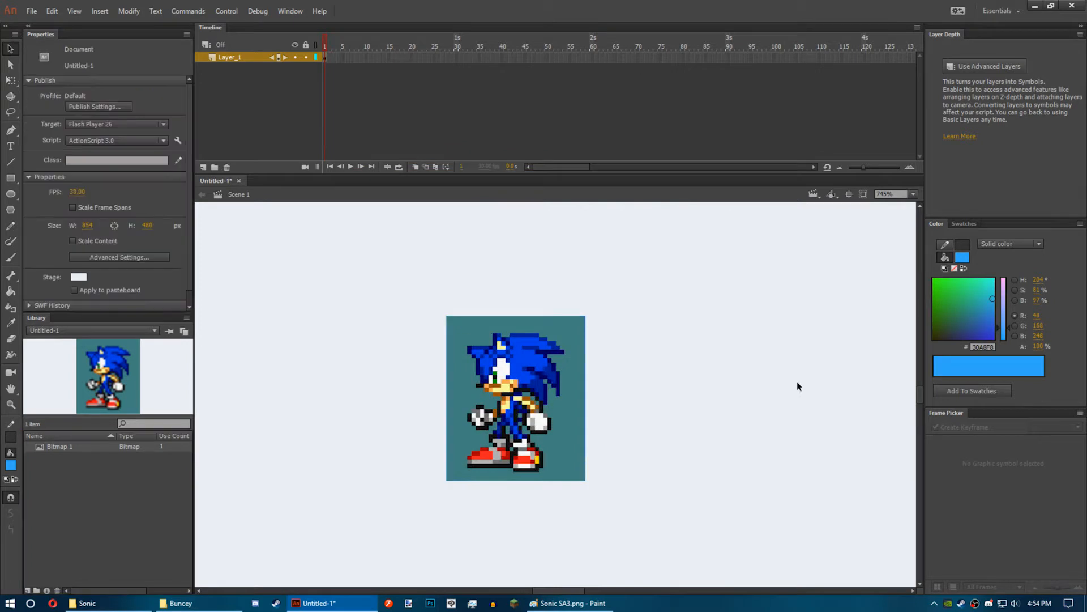
Step: Break apart the pasted bitmap and delete the teal background around the sprite
left_click(521, 343)
key("ctrl+b")
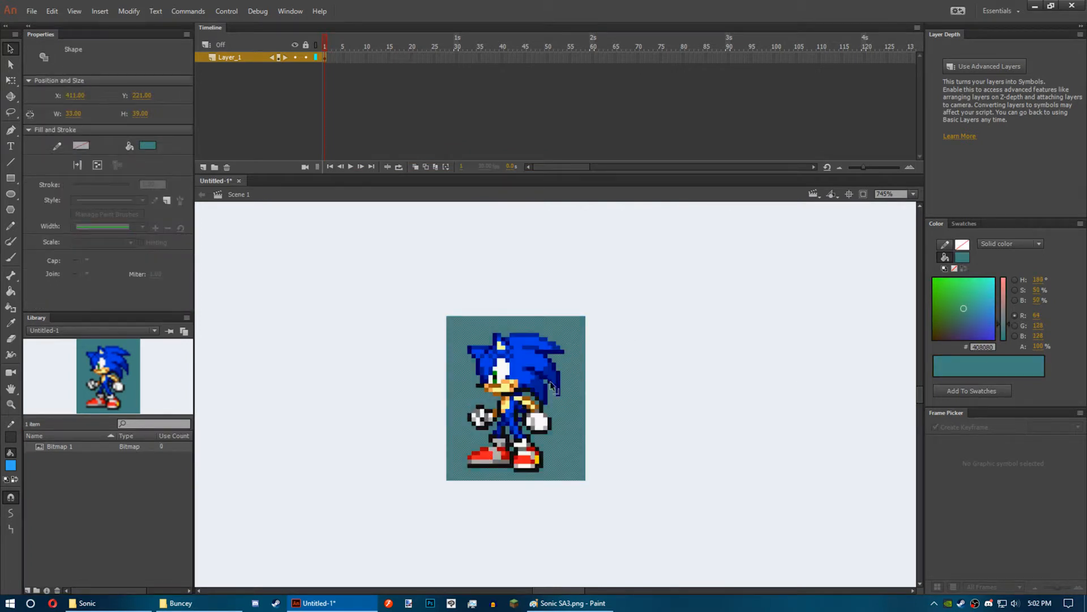
key("Delete")
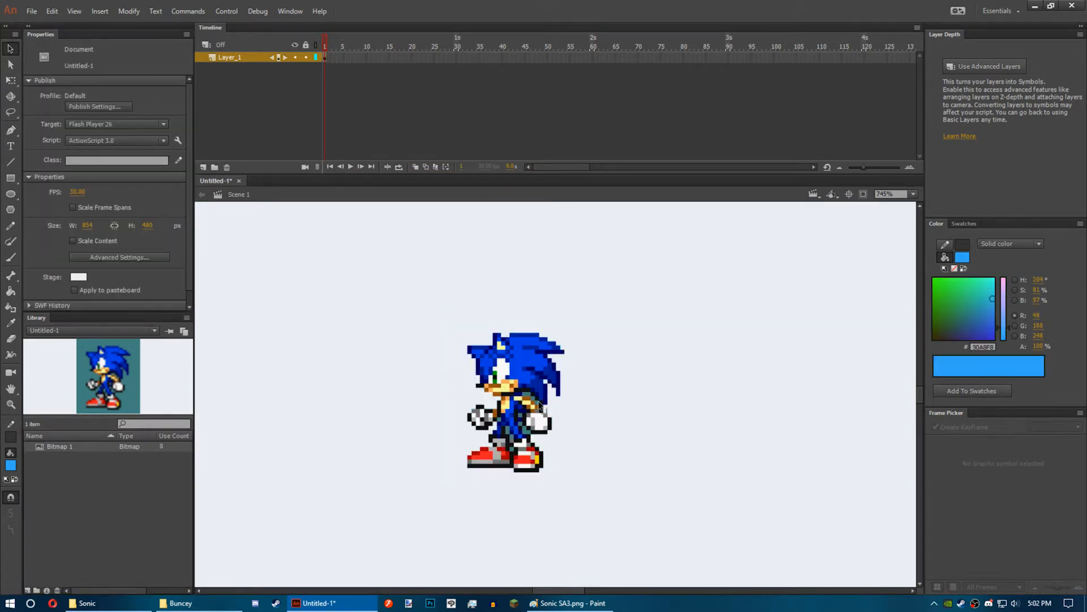
Step: Delete the leftover teal patches between the sprite's body and legs and select the whole cleaned sprite
left_click(516, 437)
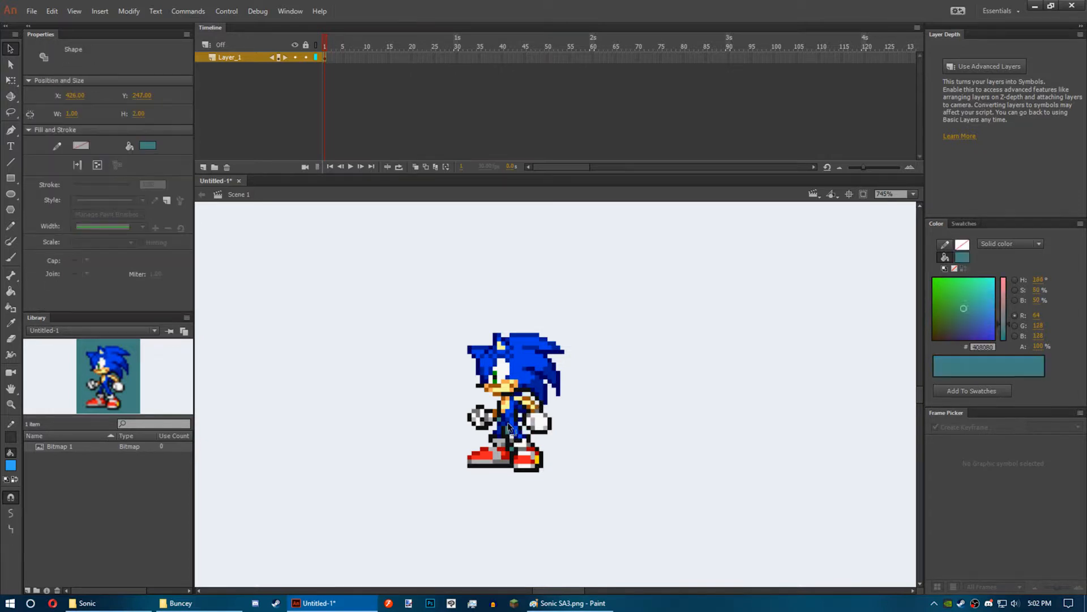
left_click(512, 450)
left_click(512, 451)
key("Delete")
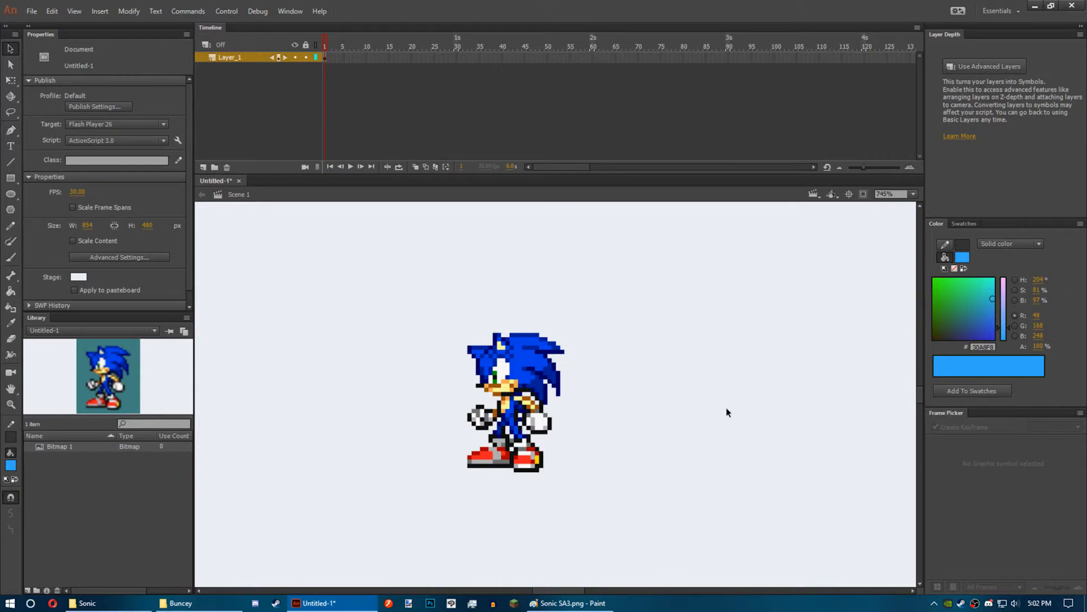
left_click_drag(705, 246, 353, 516)
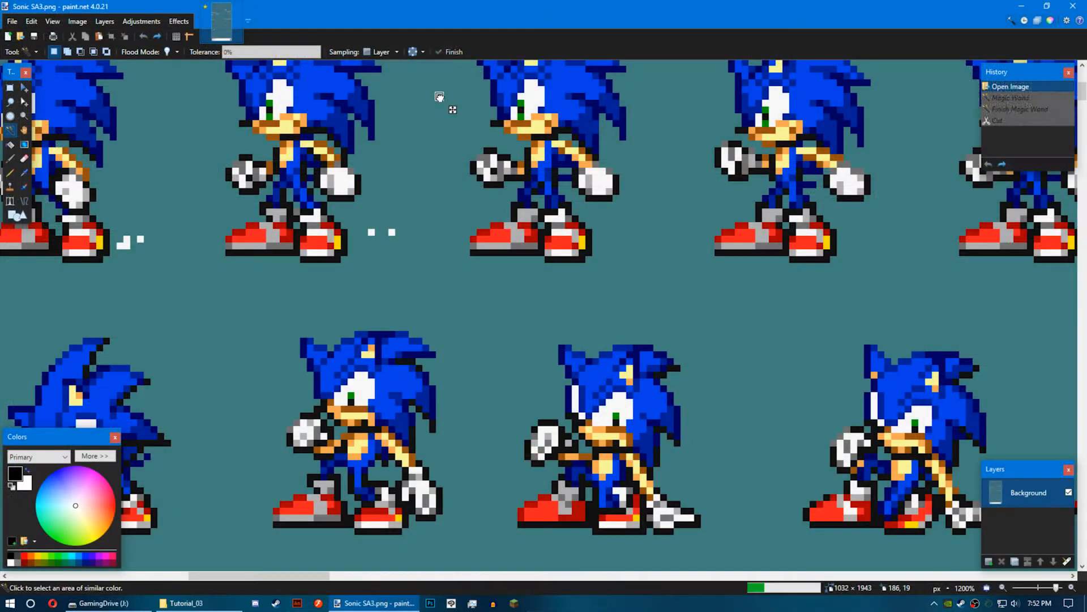
Step: In paint.net, cut the outer teal background from Sonic SA3.png and copy a region around the second standing sprite
left_click(440, 97)
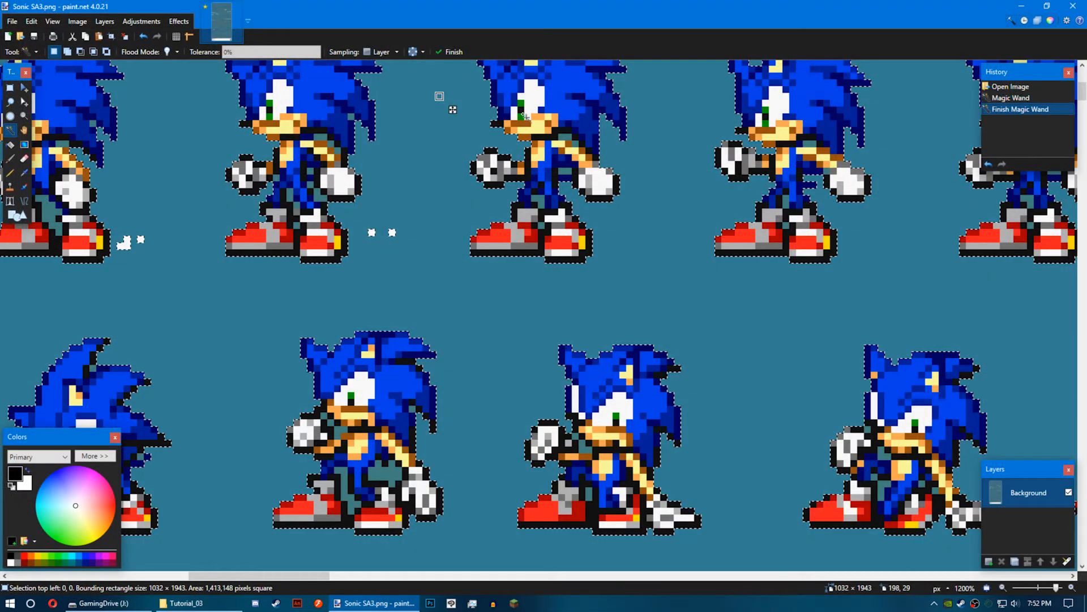
key("ctrl+x")
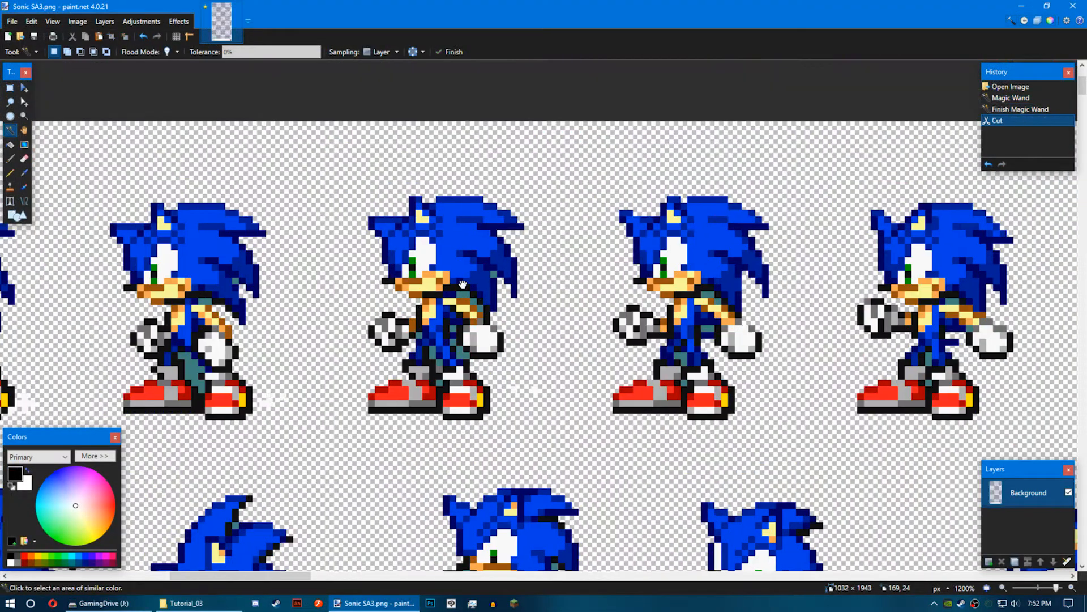
left_click(10, 87)
scroll(295, 181, "left", 5)
left_click_drag(287, 168, 517, 433)
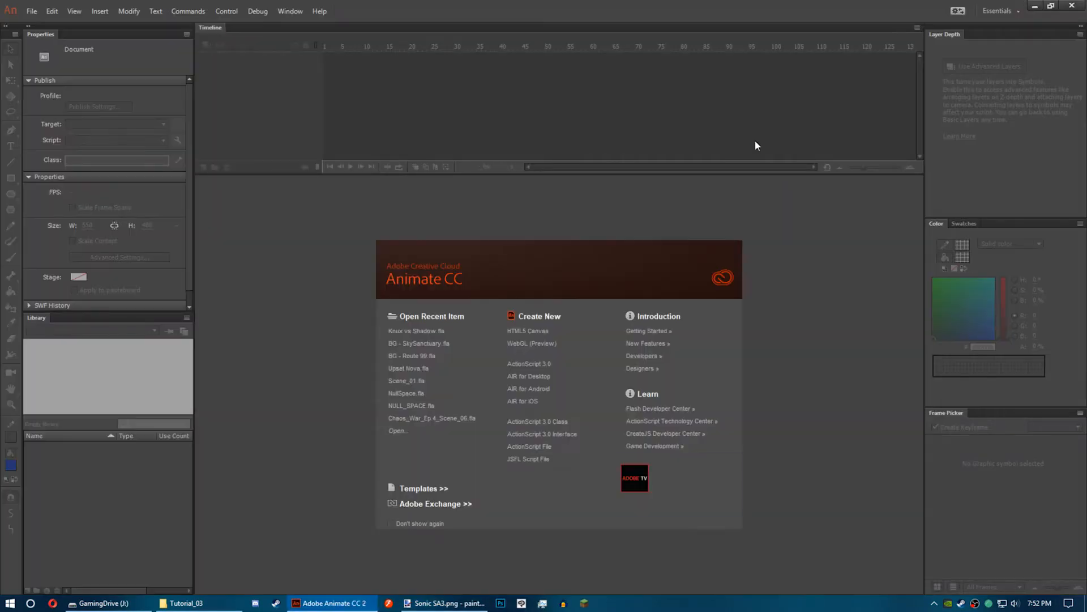
Step: Create an ActionScript 3.0 document in Adobe Animate and paste the copied sprite onto the stage
left_click(535, 362)
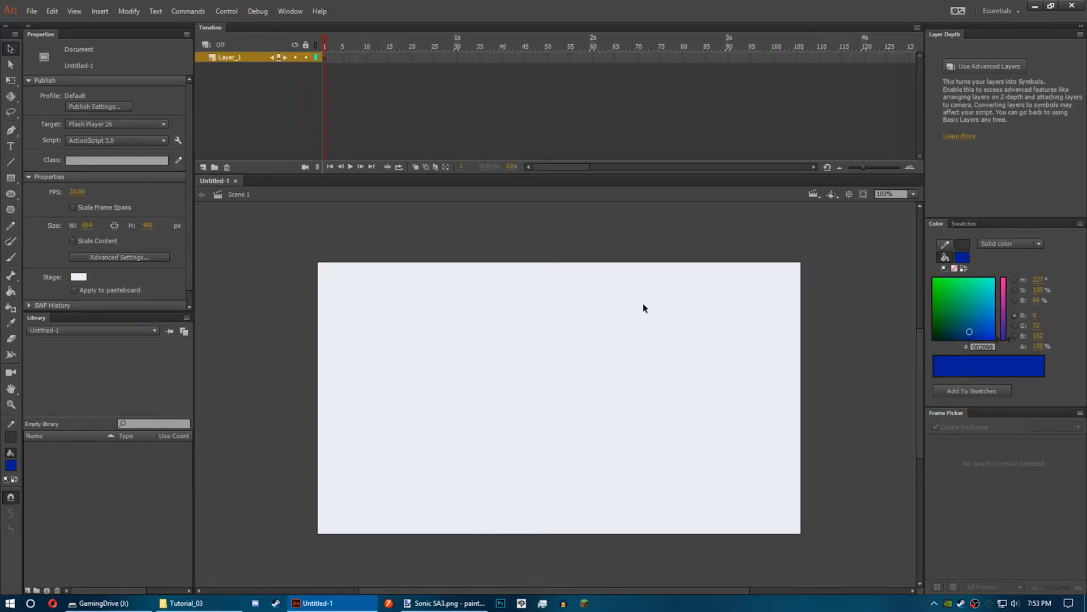
key("ctrl+v")
scroll(570, 409, "up", 10)
left_click_drag(625, 270, 647, 335)
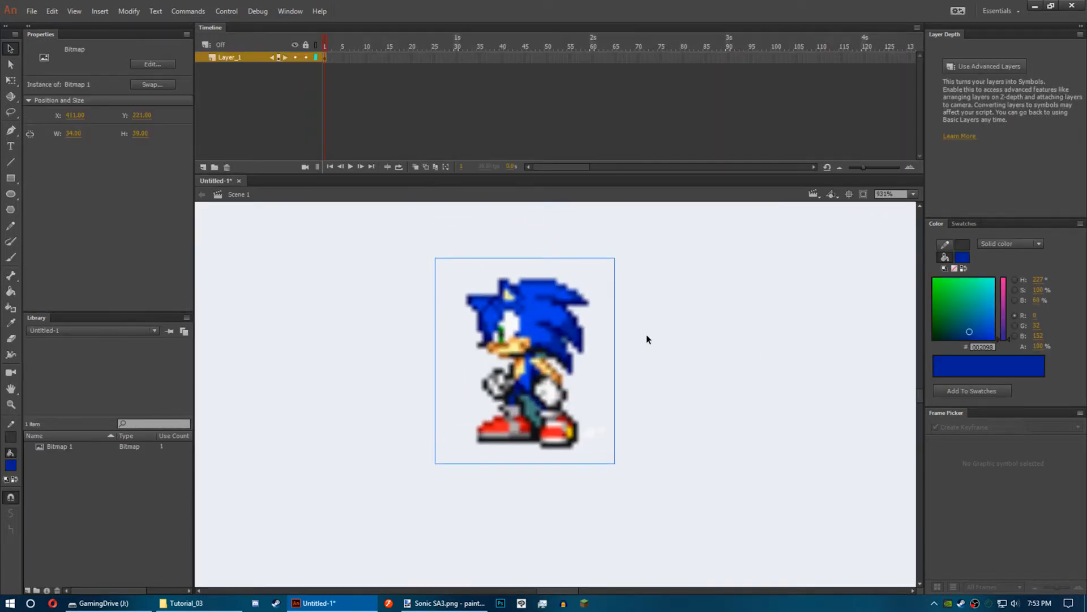
Step: Break apart the pasted bitmap and delete the teal patch remaining between the sprite's legs
key("ctrl+b")
left_click(726, 297)
left_click(551, 360)
key("Delete")
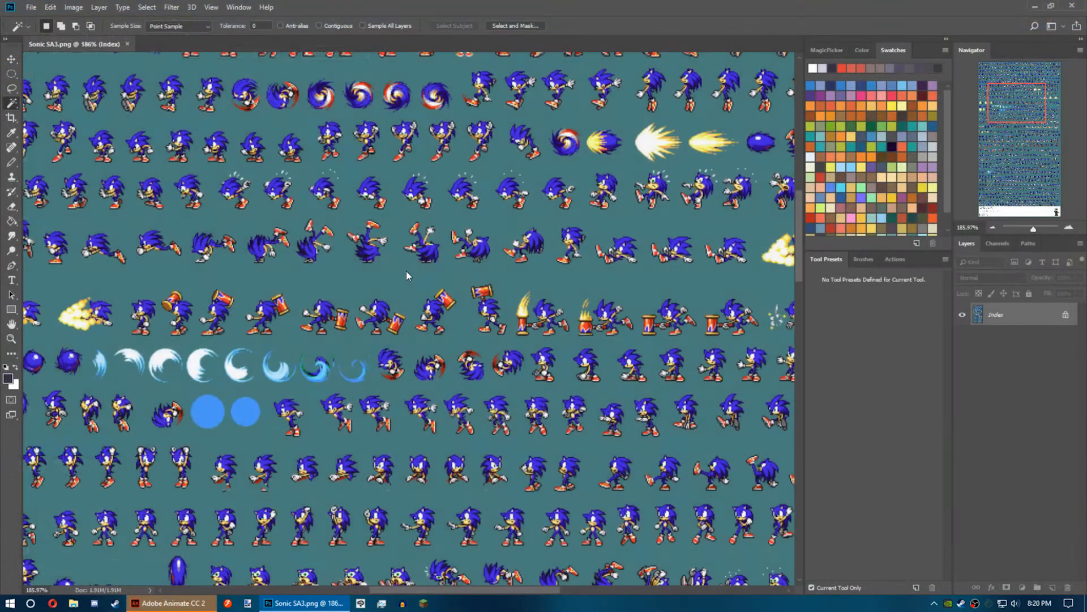
Step: In Photoshop, select the teal background of Sonic SA3.png with the Magic Wand and delete it
left_click(349, 271)
key("Delete")
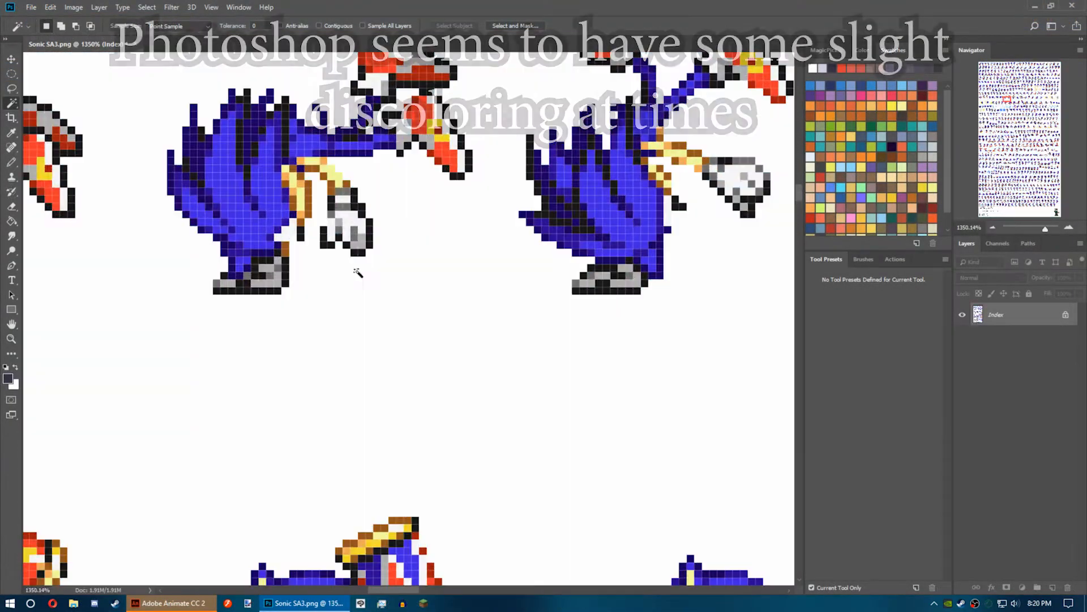
scroll(359, 272, "down", 10)
left_click_drag(359, 271, 436, 499)
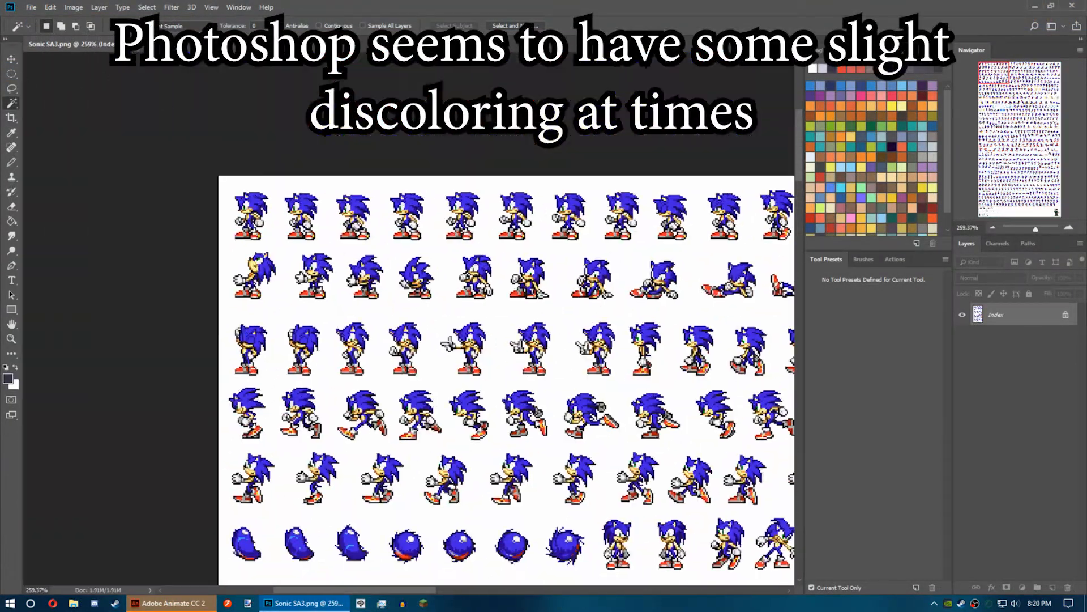
Step: Copy a rectangular region of about 29 × 38 px around the first standing sprite
left_click(13, 75)
left_click(51, 73)
scroll(224, 210, "up", 5)
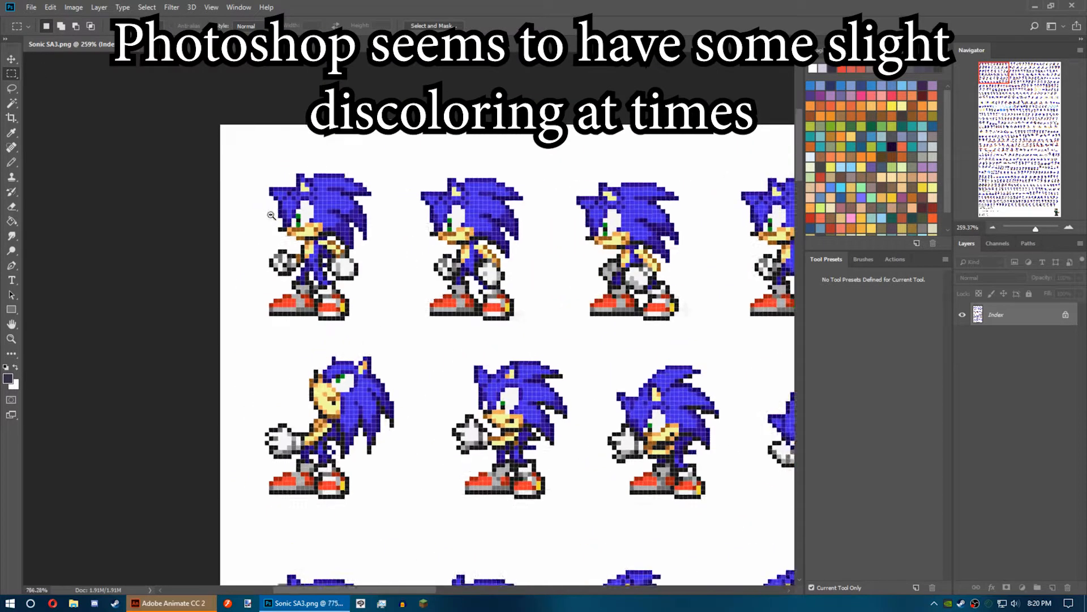
left_click_drag(260, 158, 397, 339)
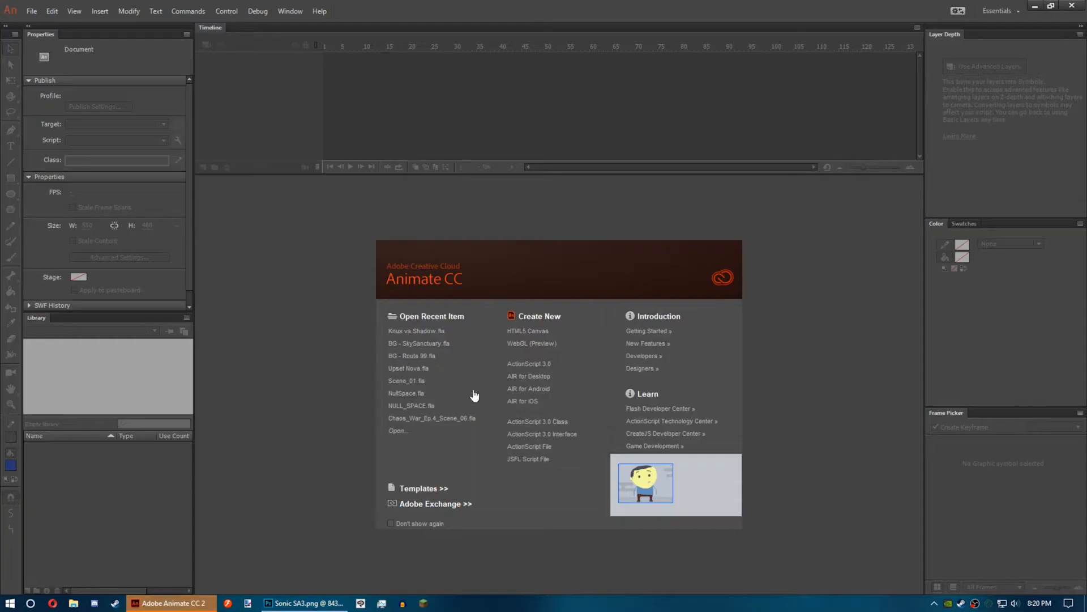
Step: Create a document in Adobe Animate, paste the copied sprite and break the bitmap apart
left_click(583, 339)
key("ctrl+v")
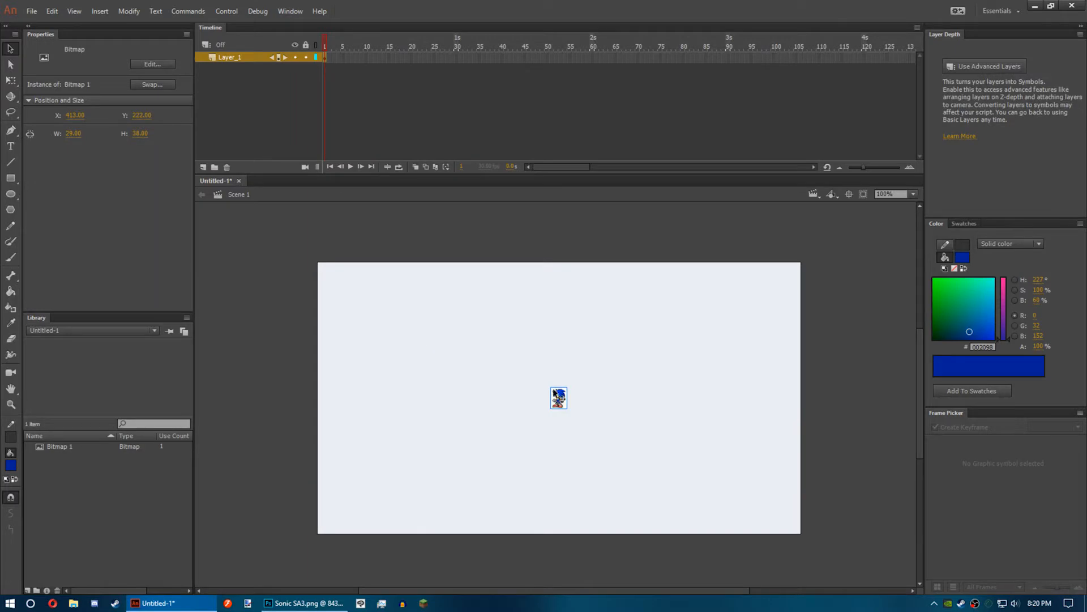
scroll(545, 382, "up", 5)
key("ctrl+b")
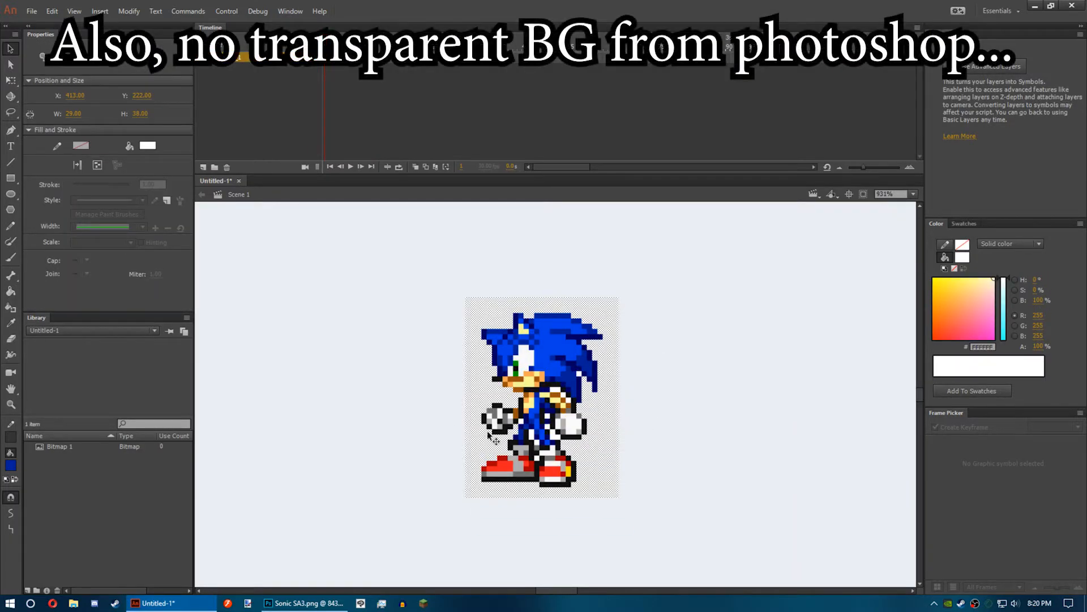
Step: Deselect the sprite and paint two vertical strokes, two slanted strokes above them and a dab below with the Brush tool beside it
left_click(792, 348)
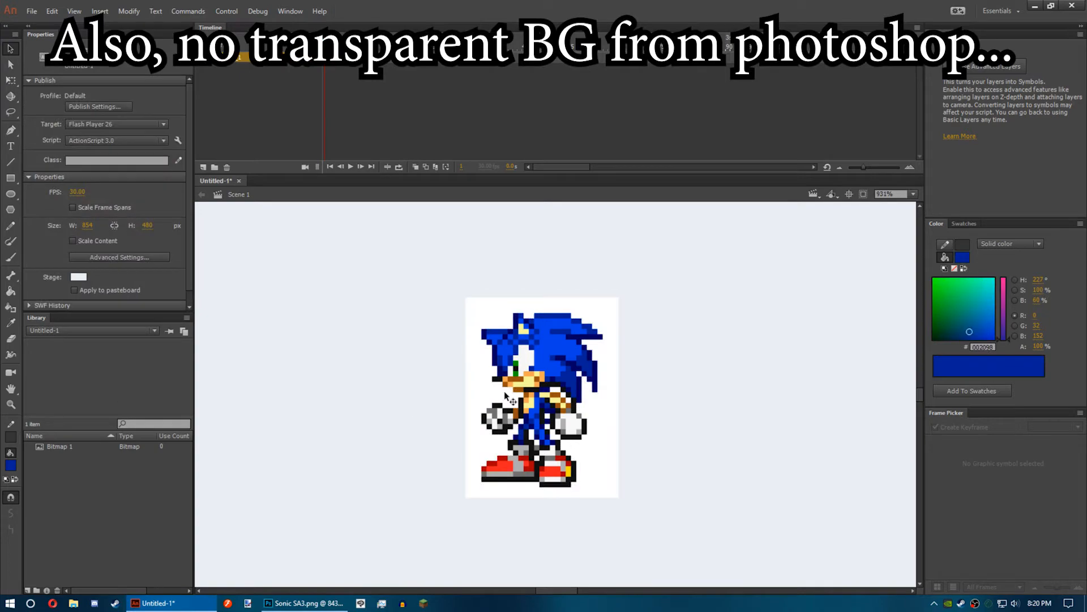
key("b")
left_click_drag(714, 335, 730, 397)
left_click_drag(752, 343, 766, 403)
left_click_drag(698, 306, 736, 340)
left_click_drag(780, 297, 736, 343)
left_click(715, 436)
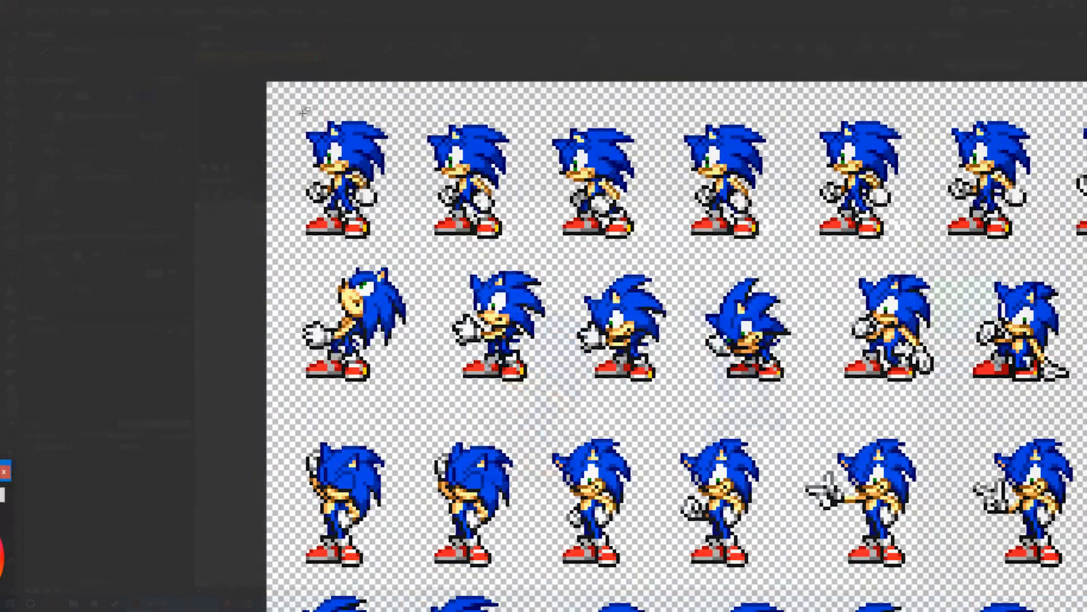
Step: Copy the first standing sprite from the transparent sheet and place it in Animate under the Paint.Net label, broken apart and grouped
left_click_drag(289, 107, 395, 242)
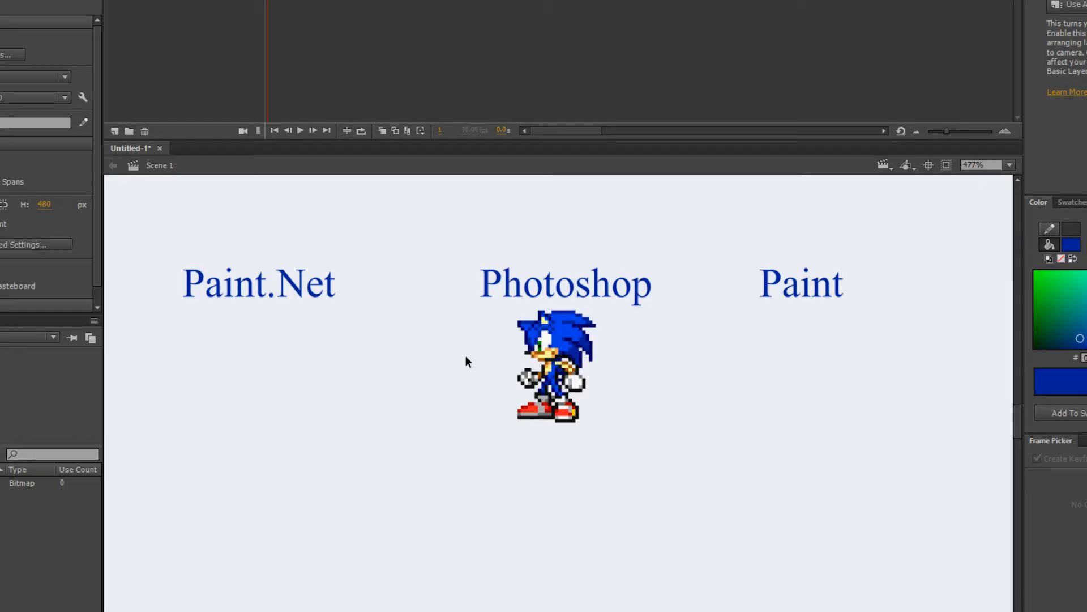
key("ctrl+v")
mouse_move(565, 437)
left_mouse_down()
mouse_move(379, 385)
mouse_move(554, 349)
mouse_move(240, 356)
left_mouse_up()
key("ctrl+b")
key("ctrl+g")
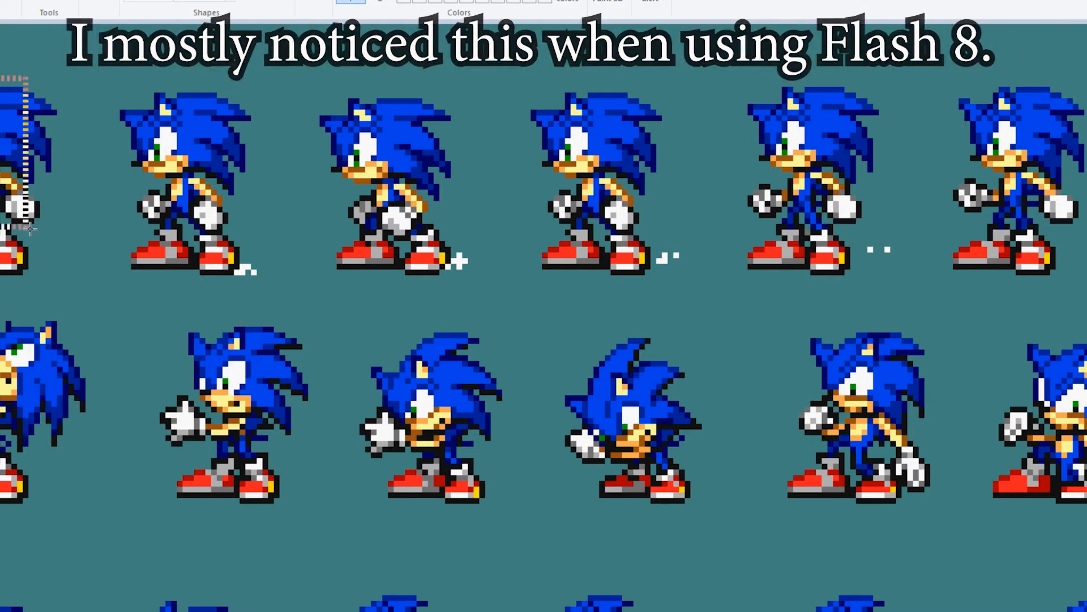
Step: Copy the first standing sprite from Paint, paste it into Animate, and break it apart to delete its teal background
left_click_drag(50, 270, 62, 280)
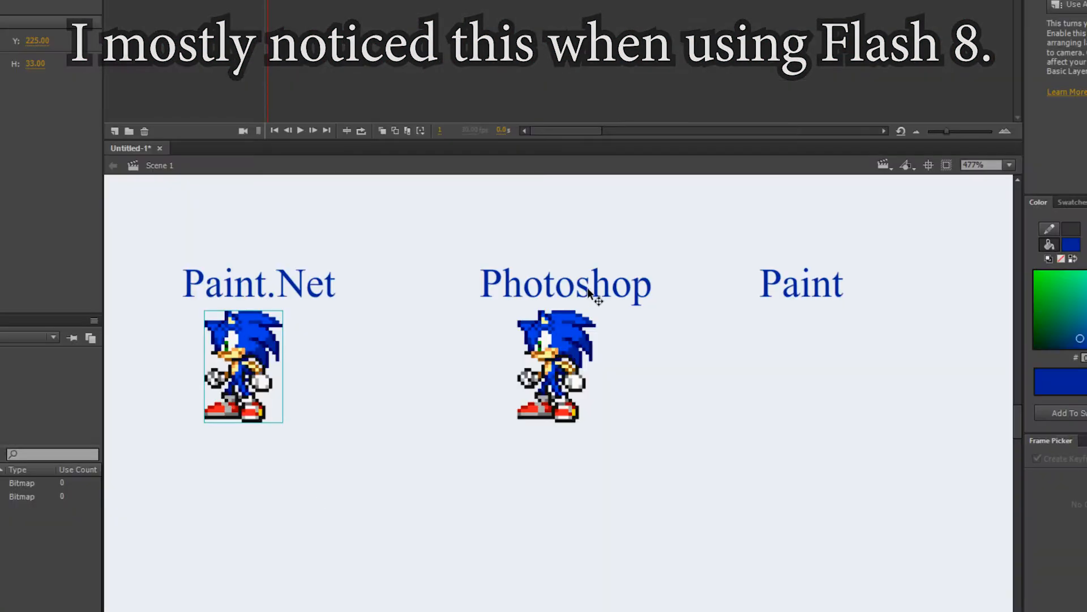
key("ctrl+v")
left_click_drag(555, 419, 372, 433)
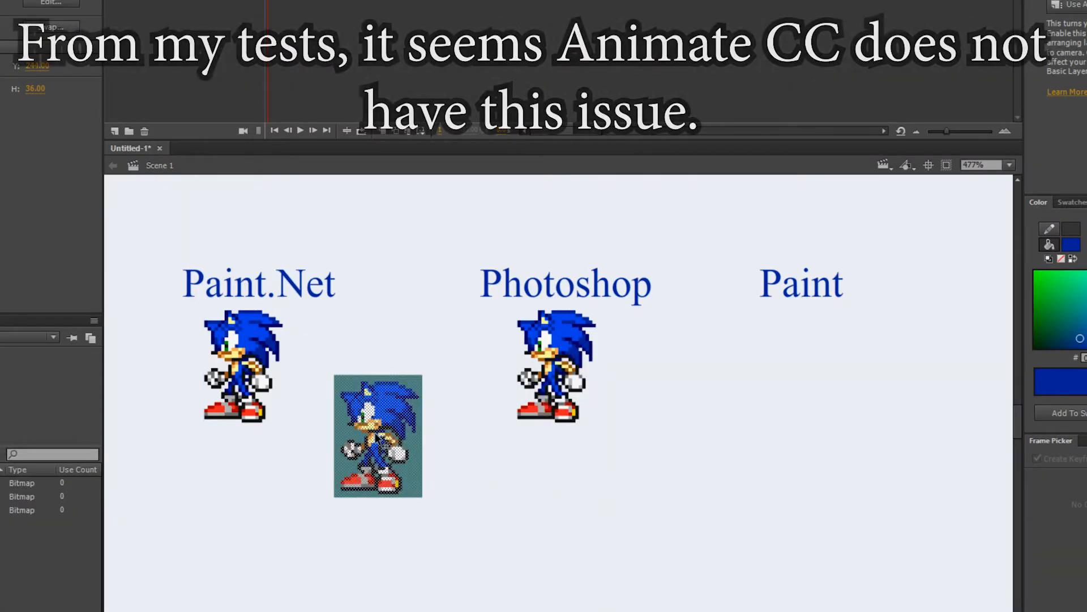
left_click(463, 412)
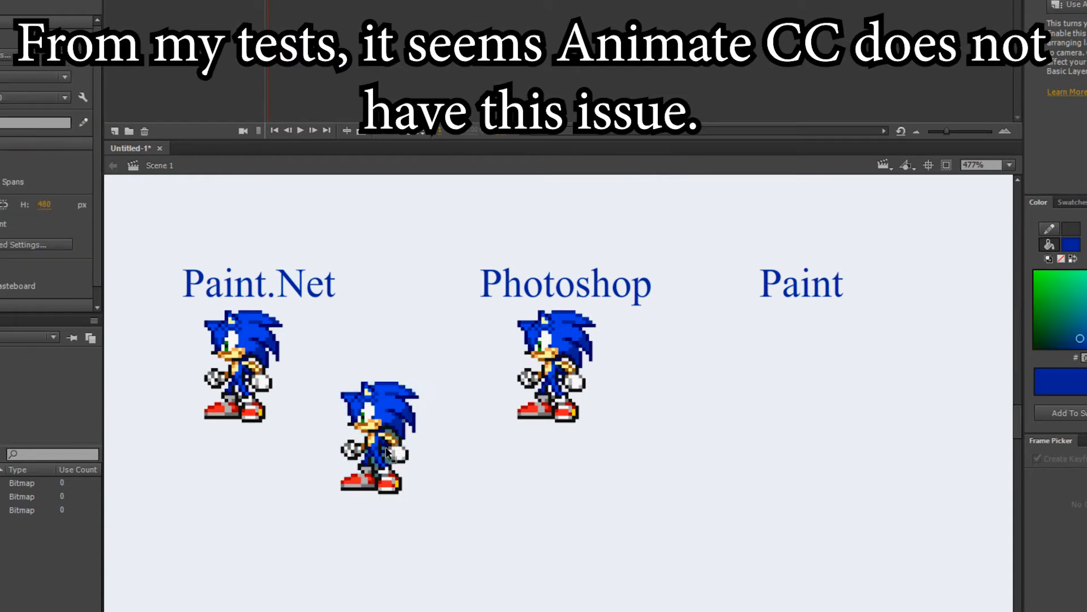
Step: Select the cleaned Paint sprite and move it under the Paint label
left_click_drag(444, 372, 315, 515)
mouse_move(394, 444)
left_mouse_down()
mouse_move(442, 403)
mouse_move(568, 357)
mouse_move(569, 371)
mouse_move(645, 380)
mouse_move(814, 383)
left_mouse_up()
left_click(631, 505)
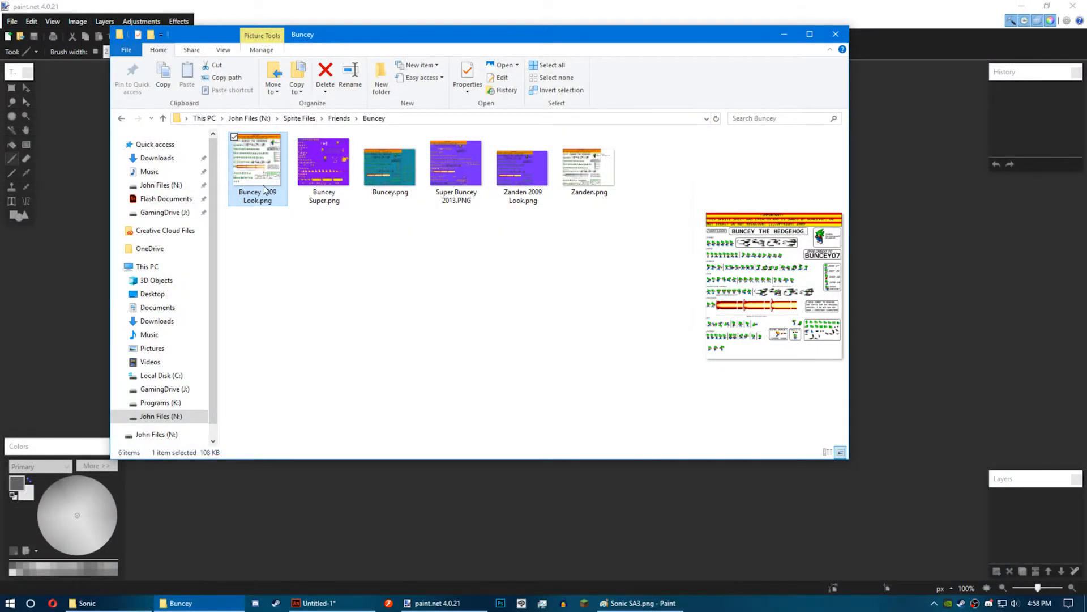
Step: Open Buncey 2009 Look.png from the Buncey folder in paint.net and select its white background with the Magic Wand
double_click(264, 185)
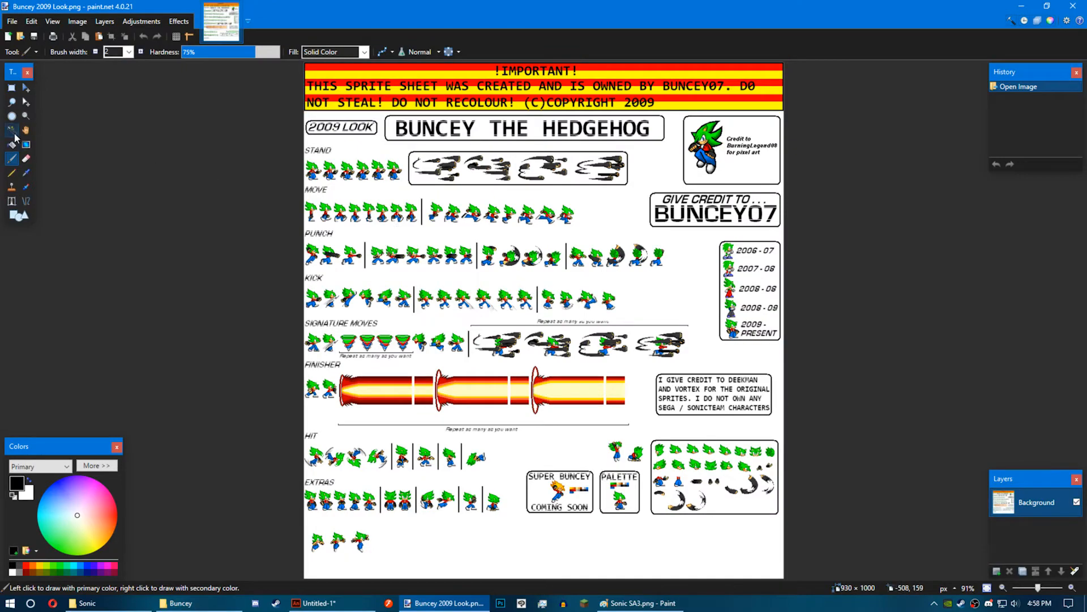
left_click(11, 131)
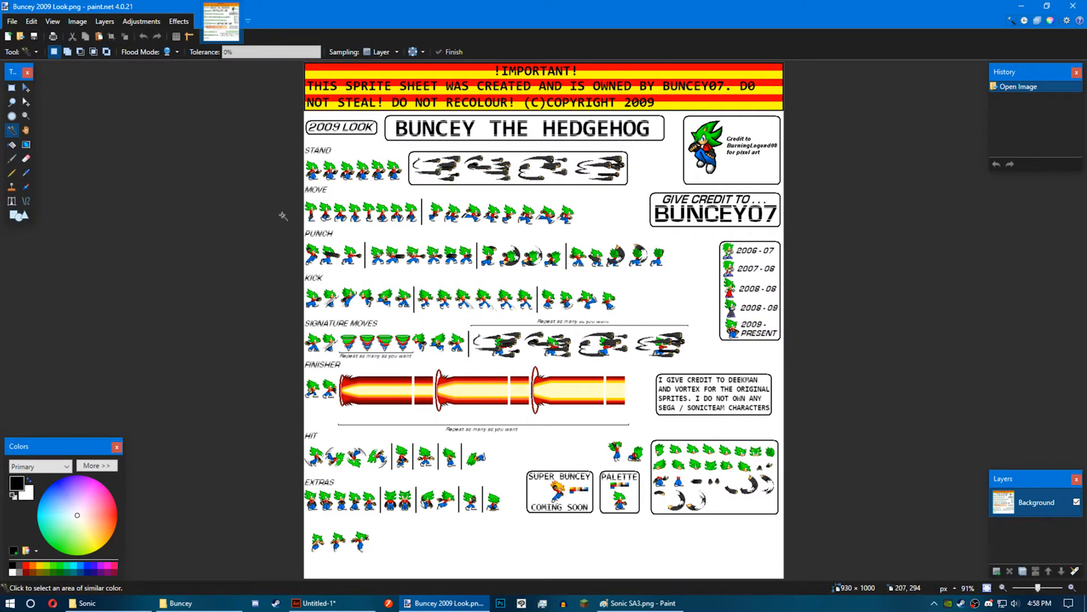
scroll(344, 202, "up", 4)
left_click(412, 196)
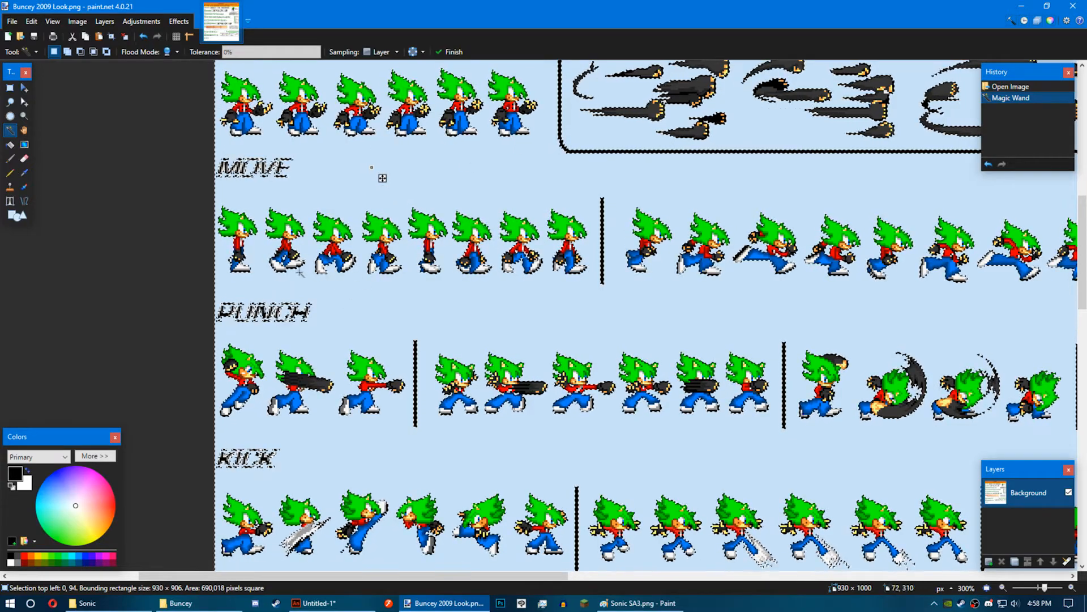
Step: Try erasing the white background with the Magic Wand tolerance at 28% and undo the erasure
scroll(386, 237, "up", 5)
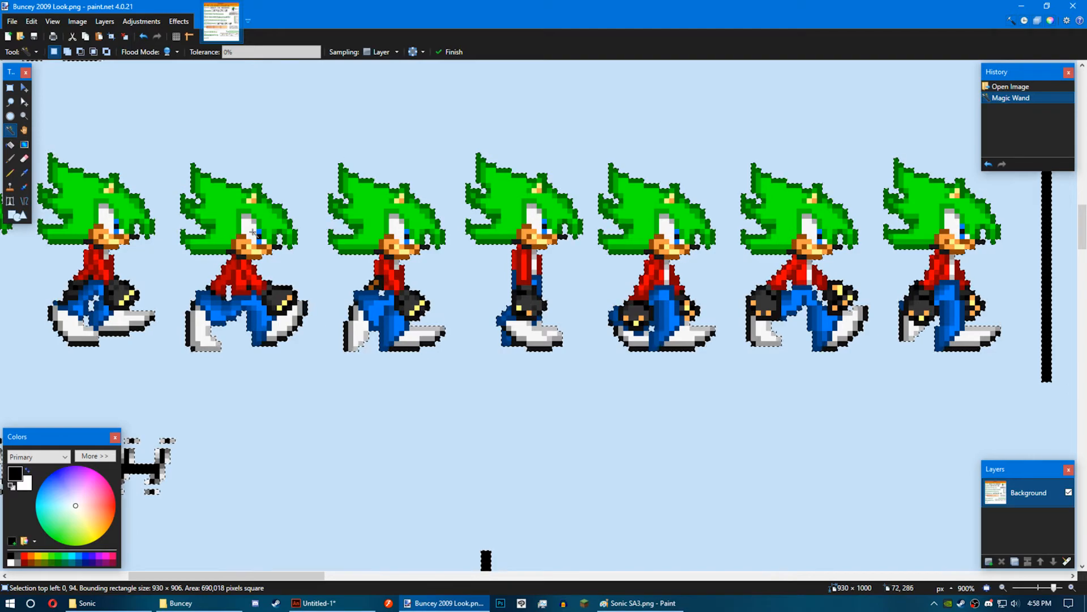
left_click_drag(252, 59, 264, 60)
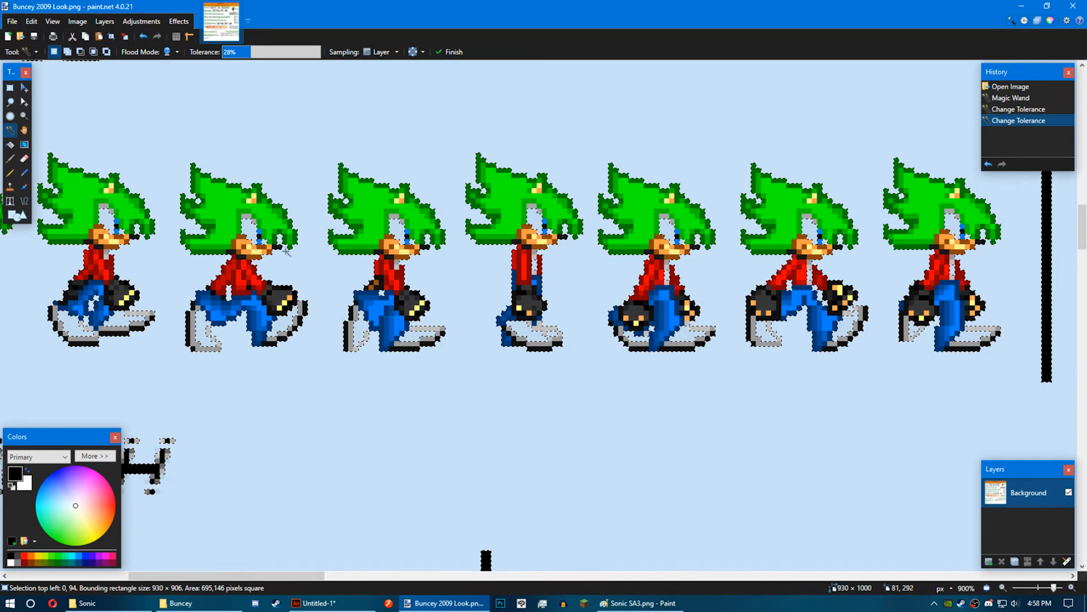
key("Delete")
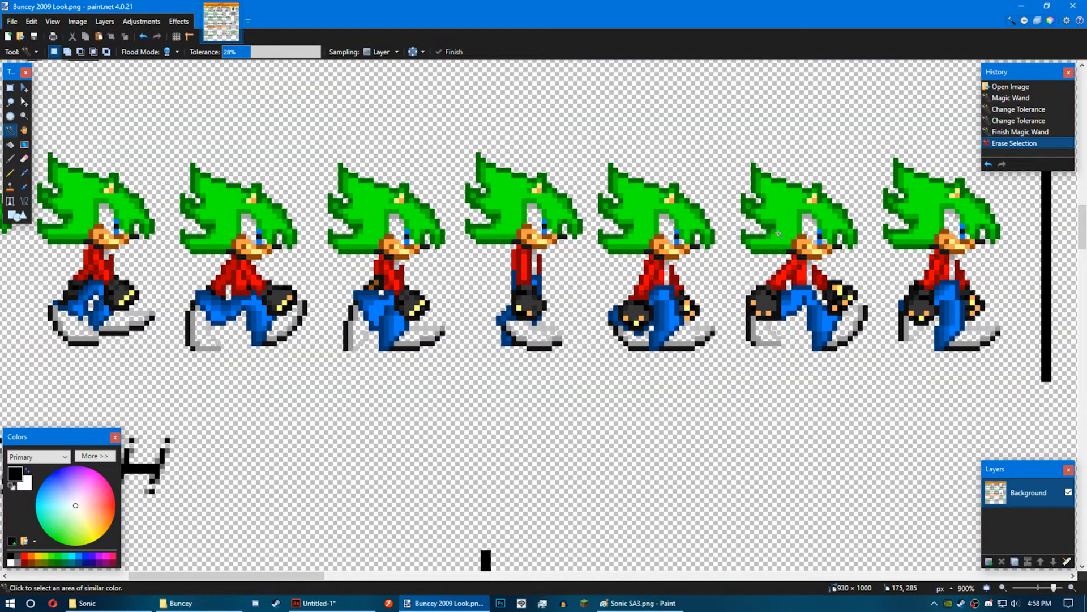
key("ctrl+z")
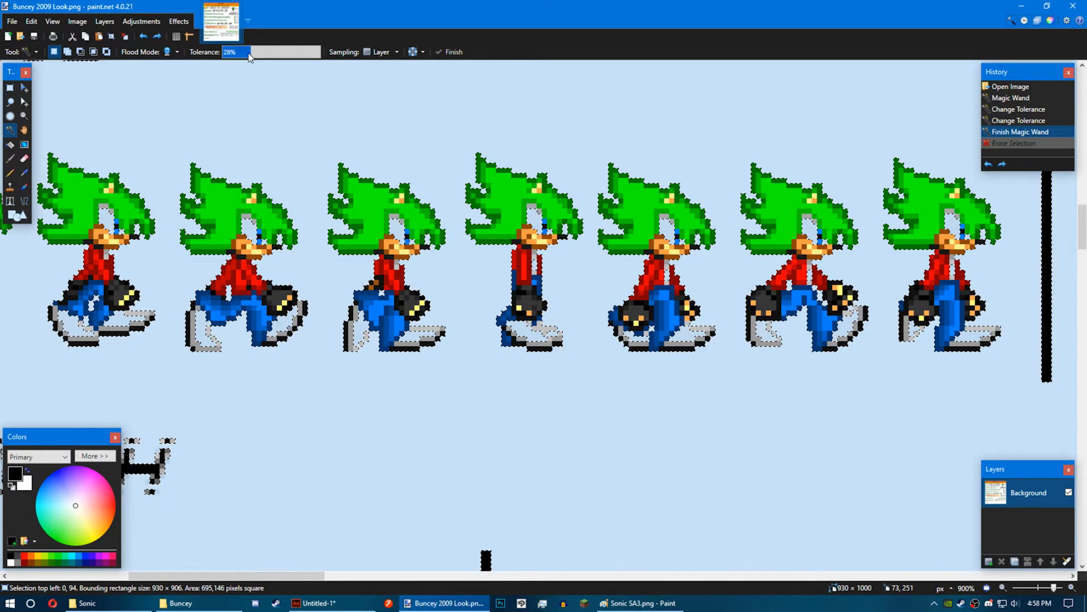
left_click(259, 104)
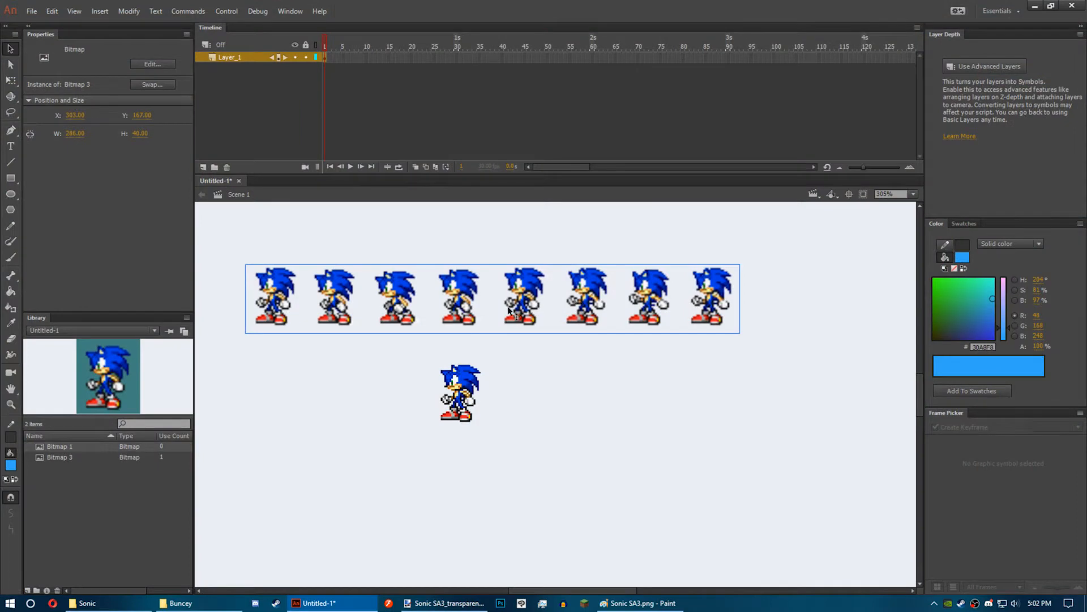
Step: Turn off Allow smoothing for Bitmap 3, the bitmap containing the row of eight sprites
scroll(383, 291, "up", 4)
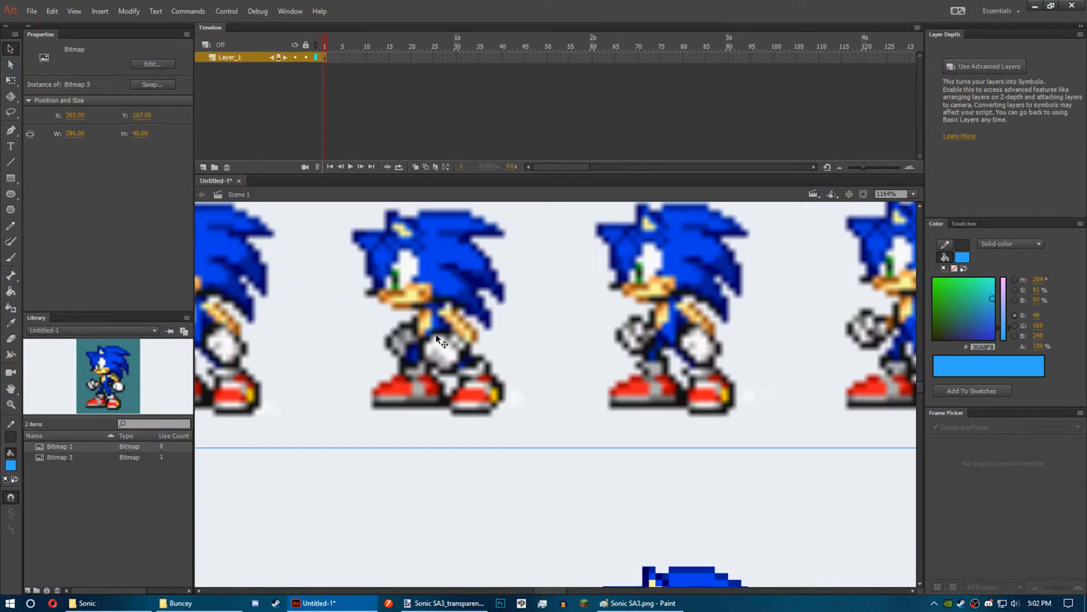
left_click(39, 457)
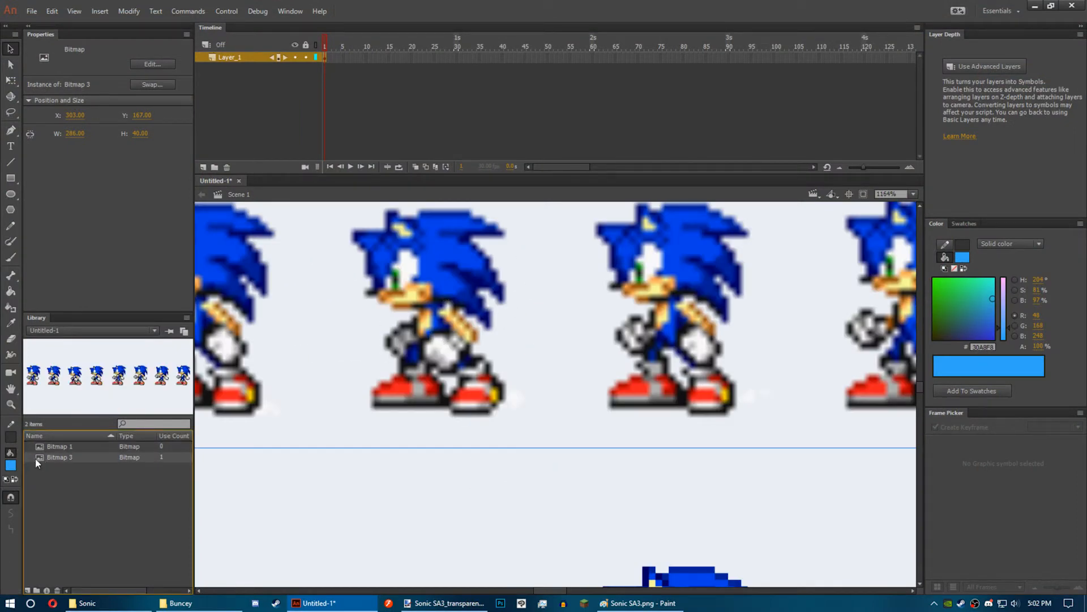
double_click(36, 457)
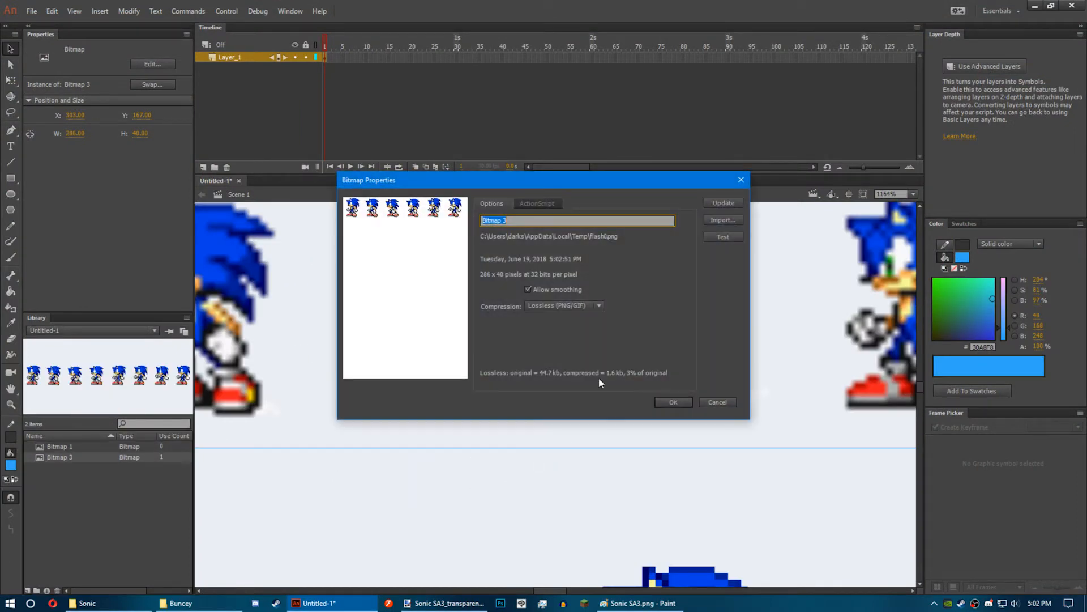
left_click(527, 290)
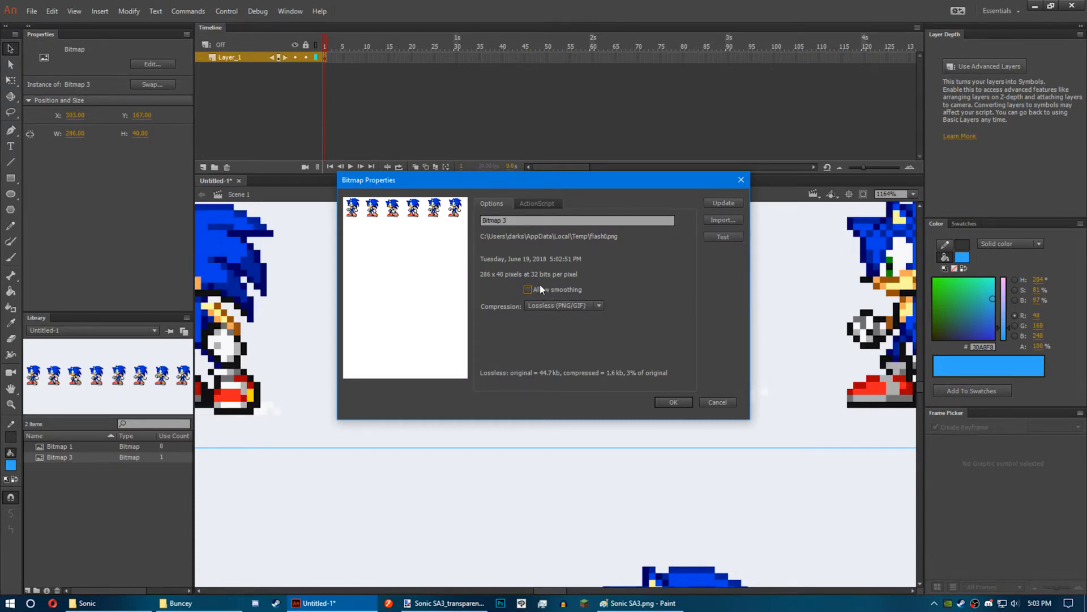
left_click(674, 402)
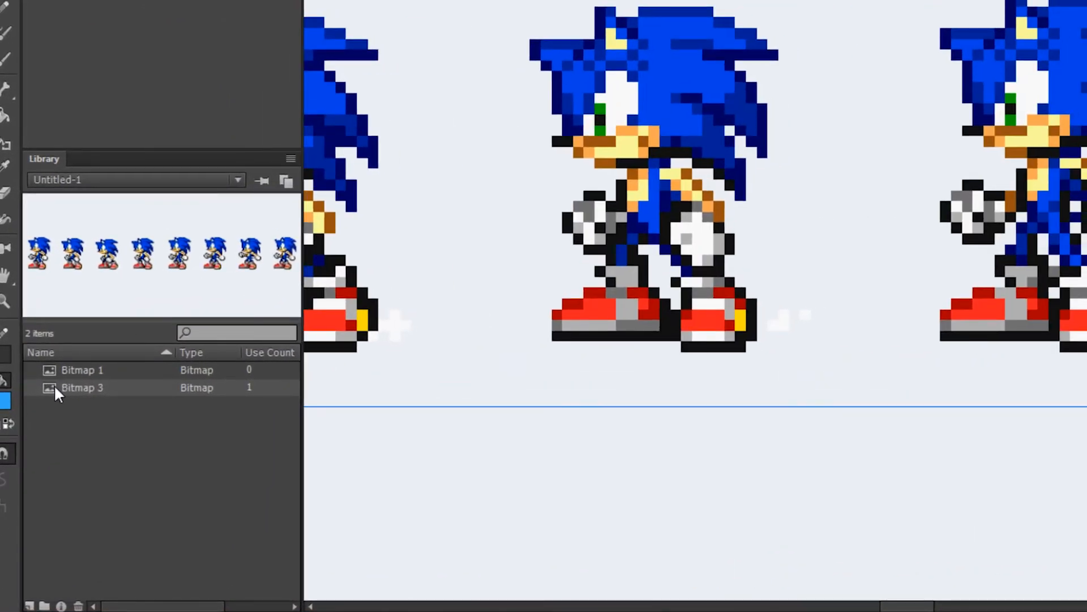
Step: Reopen the properties of Bitmap 3 and toggle Allow smoothing on and off again while viewing the sprites
double_click(53, 388)
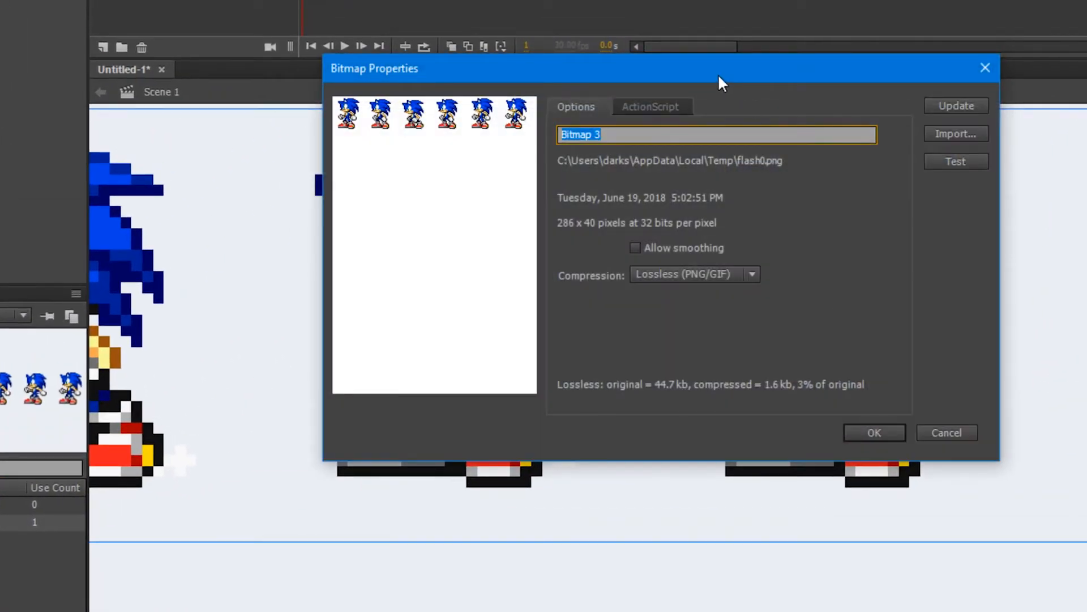
left_click_drag(719, 76, 368, 0)
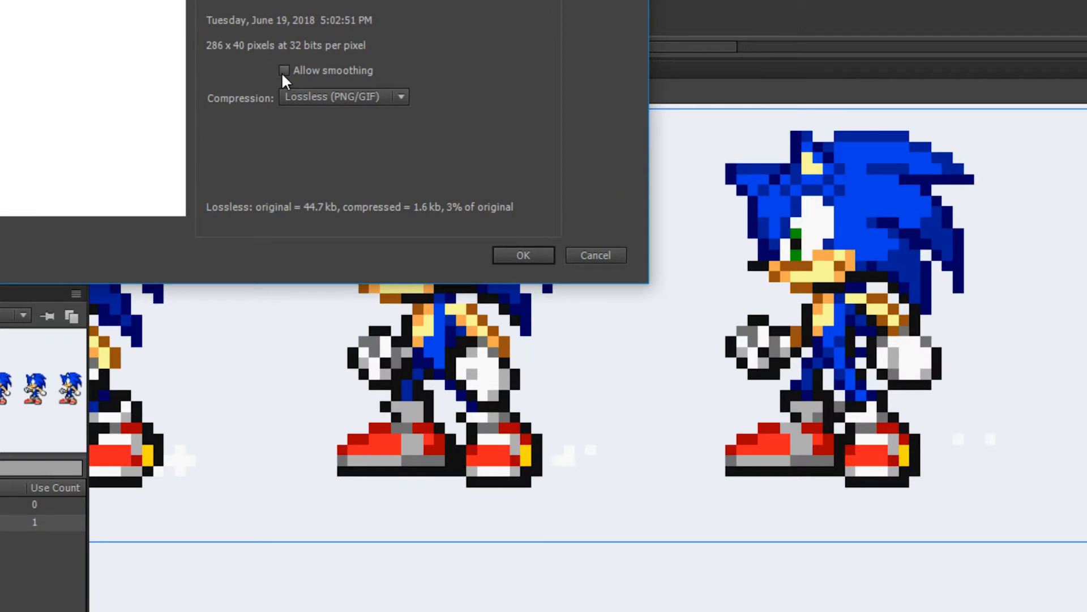
left_click(284, 70)
left_click(284, 71)
left_click(524, 255)
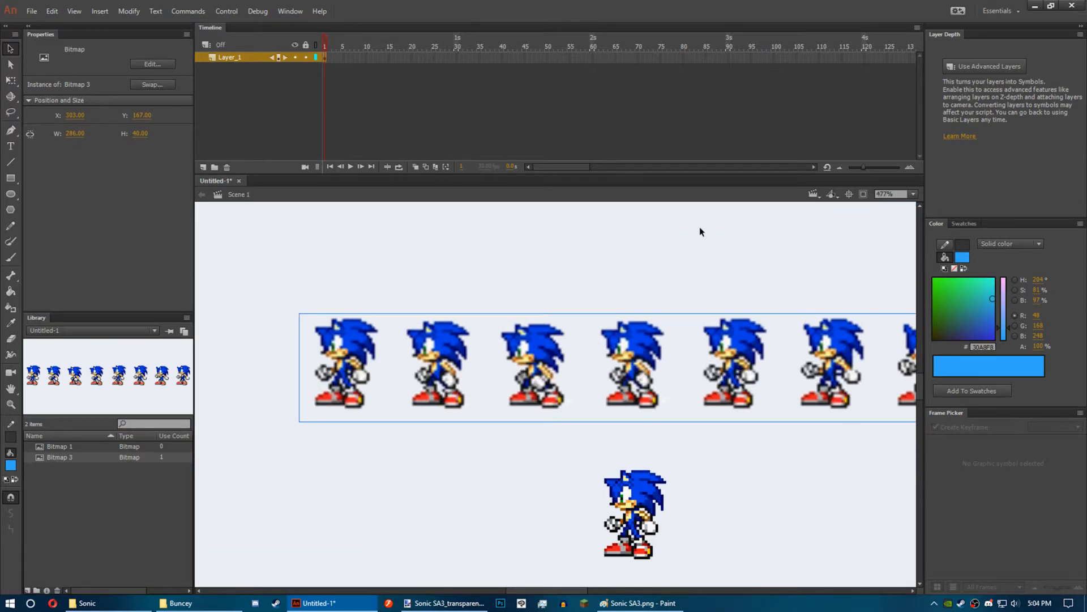
Step: Select the sprite row bitmap and set up Trace Bitmap with a color threshold of 1 and a minimum area of 1 pixel
left_click(568, 260)
left_click(417, 353)
left_click(633, 536)
left_click(604, 335)
left_click(128, 13)
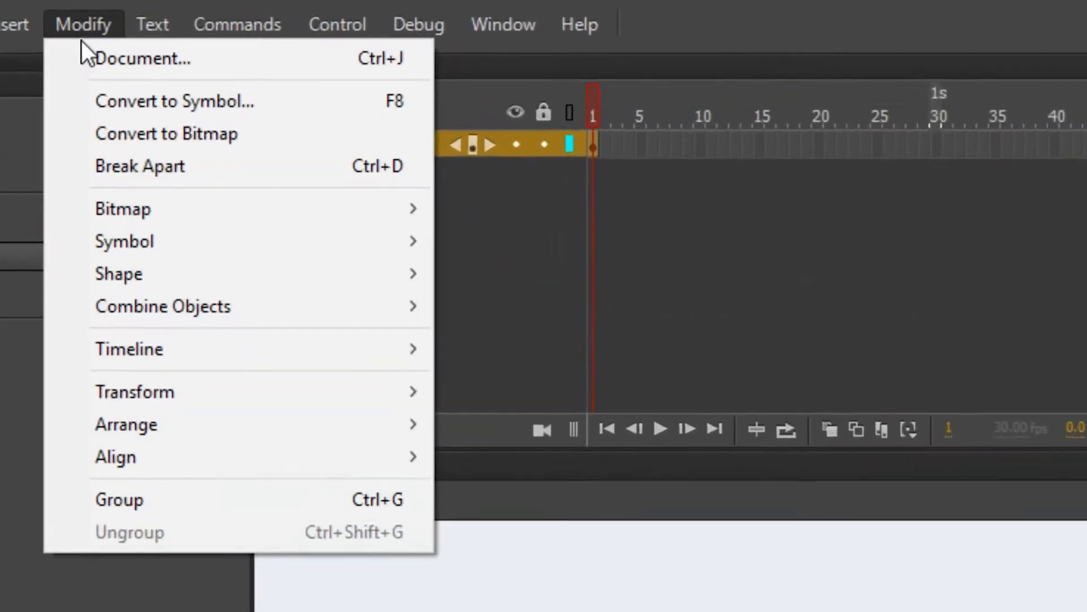
mouse_move(175, 209)
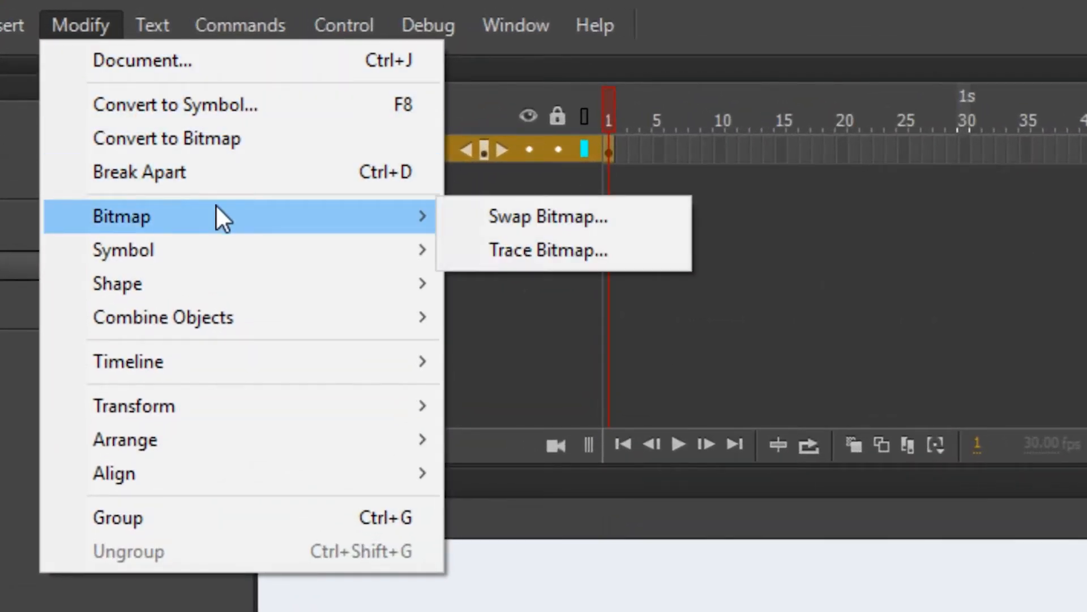
left_click(639, 251)
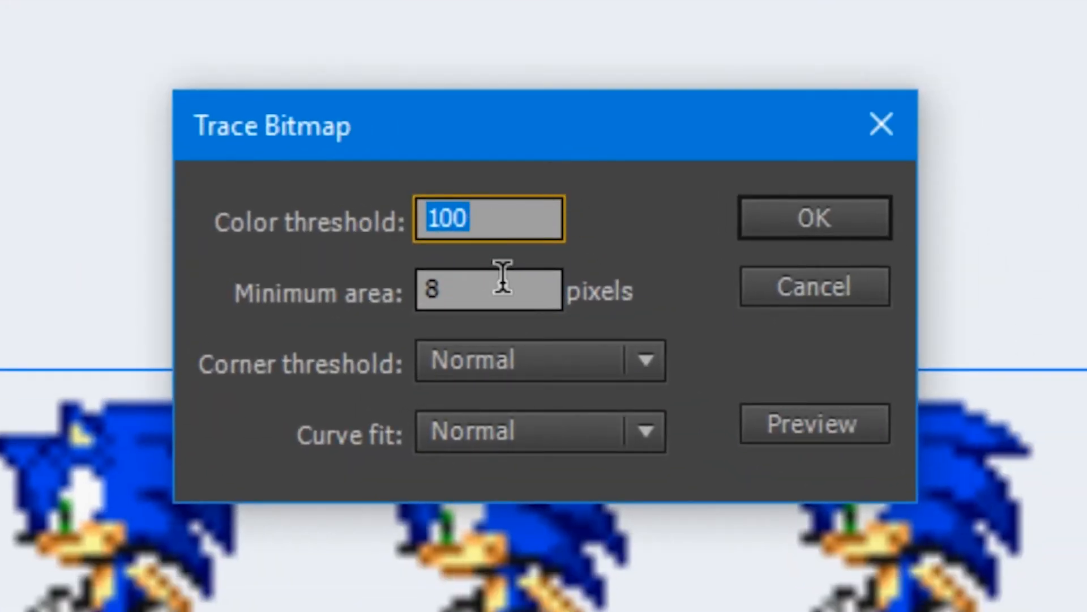
type("1")
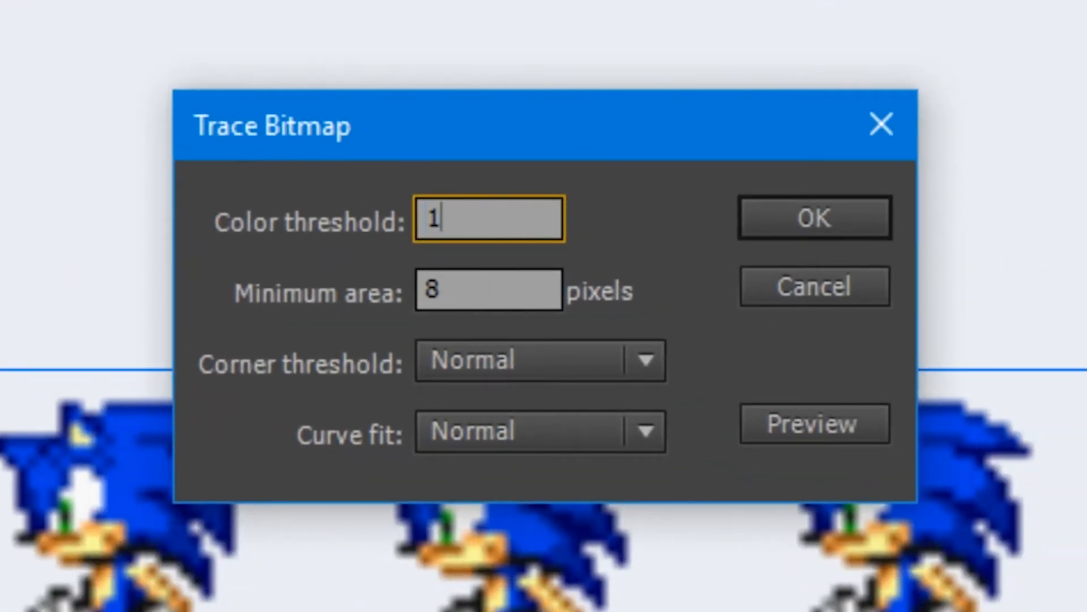
key("Tab")
type("1")
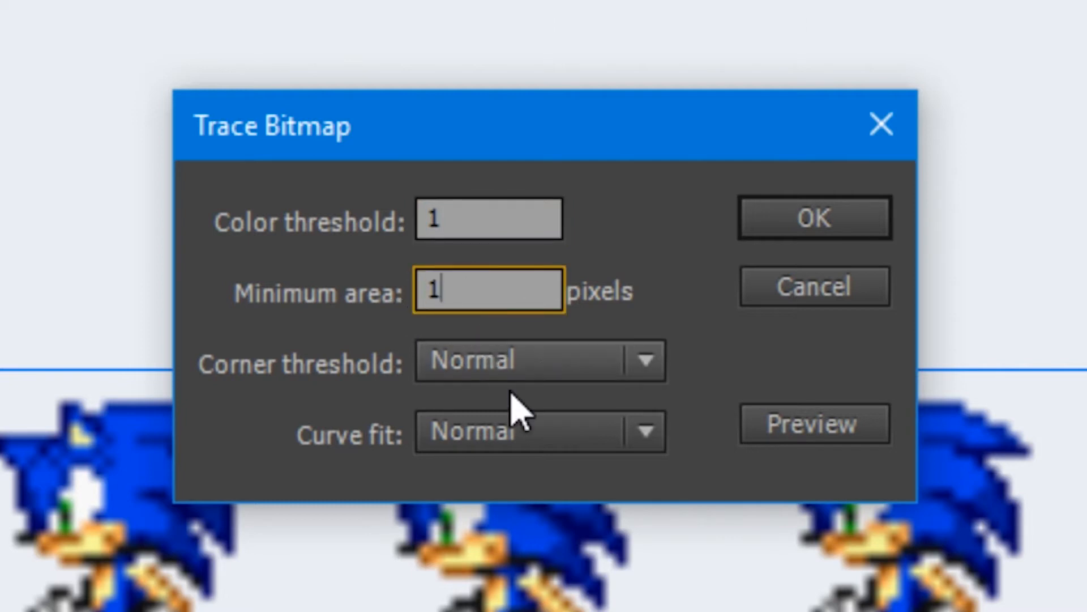
Step: Set the corner threshold to Many Corners and the curve fit to Pixels, and run the trace
left_click(519, 371)
left_click(525, 414)
left_click(641, 433)
left_click(617, 482)
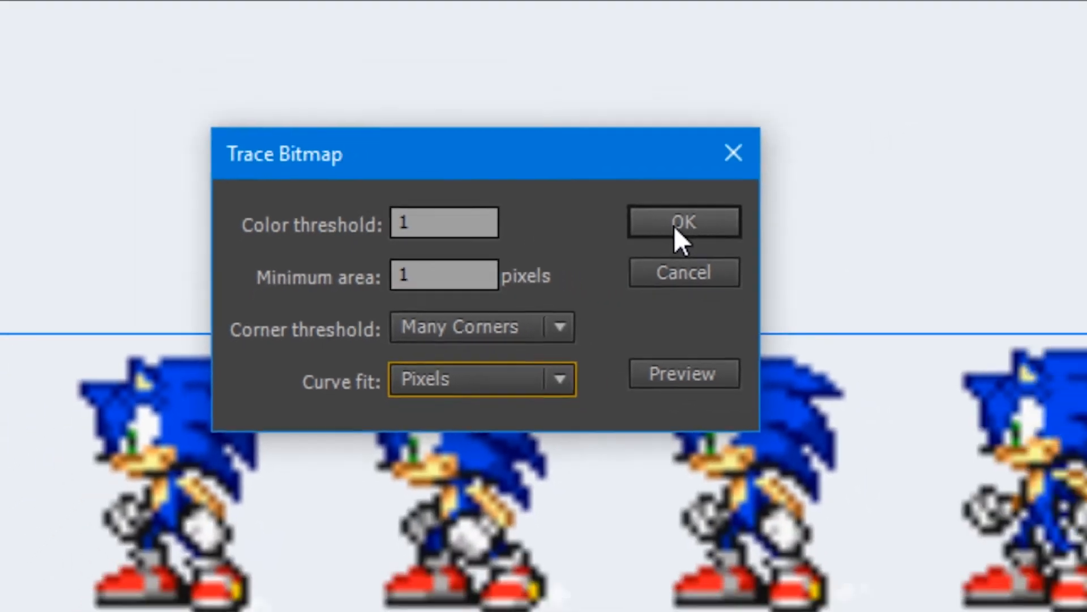
left_click(810, 220)
Step: Select the traced standing sprite and try moving separate color regions out of it
left_click(517, 227)
left_click_drag(489, 230, 639, 486)
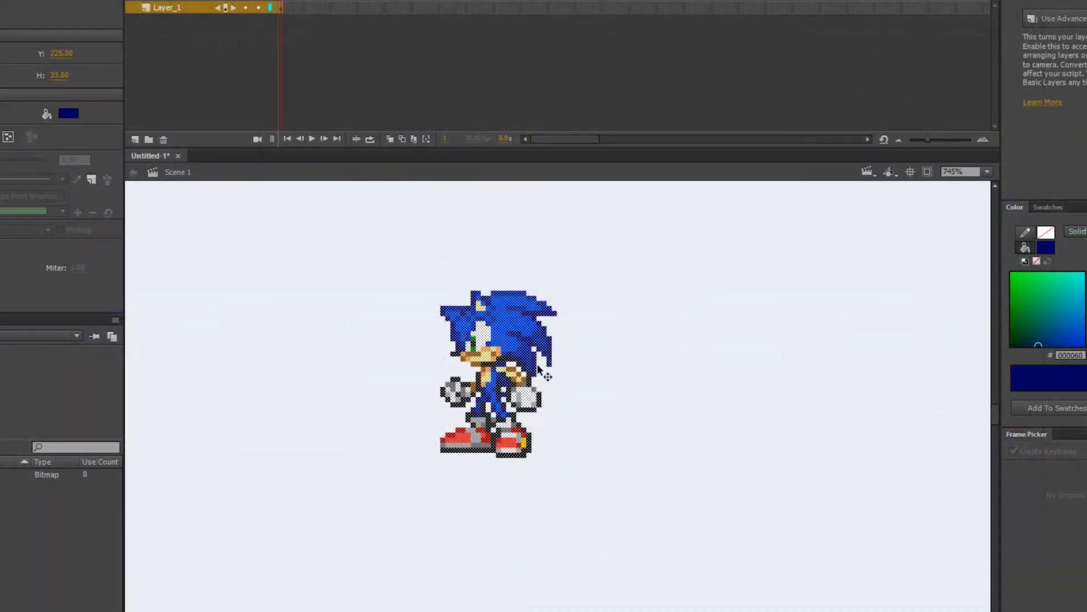
scroll(508, 339, "up", 2)
left_click(697, 326)
left_click_drag(501, 299, 814, 299)
left_click(589, 350)
left_click_drag(558, 336, 655, 290)
Step: Undo the moved pieces and adjust the fill color of the traced sprite's light-blue areas
left_click(655, 311)
left_click(654, 298)
key("ctrl+z")
key("ctrl+z")
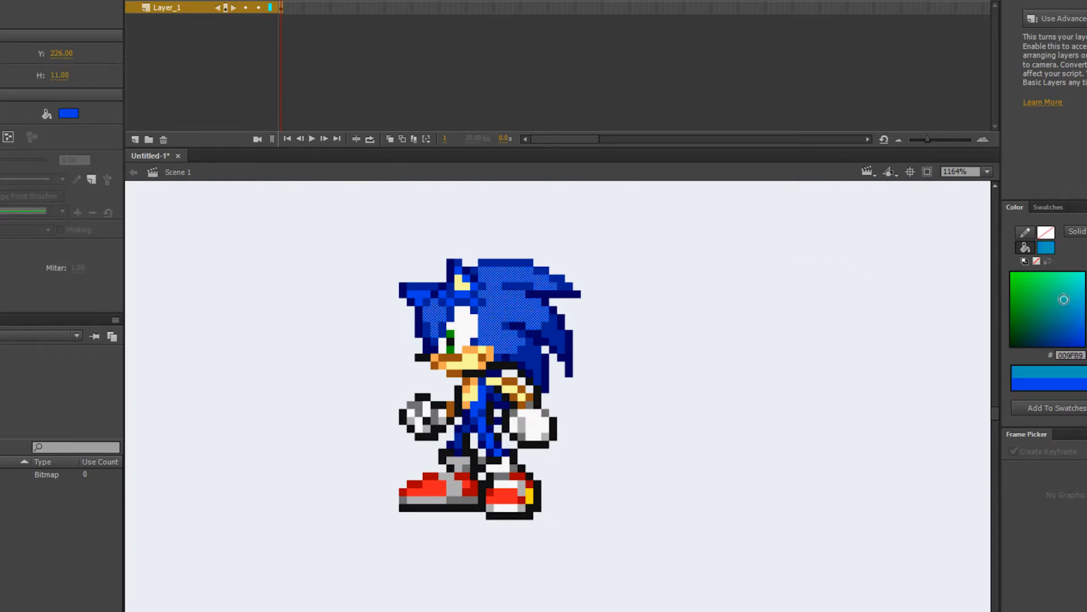
left_click_drag(1064, 292, 1064, 291)
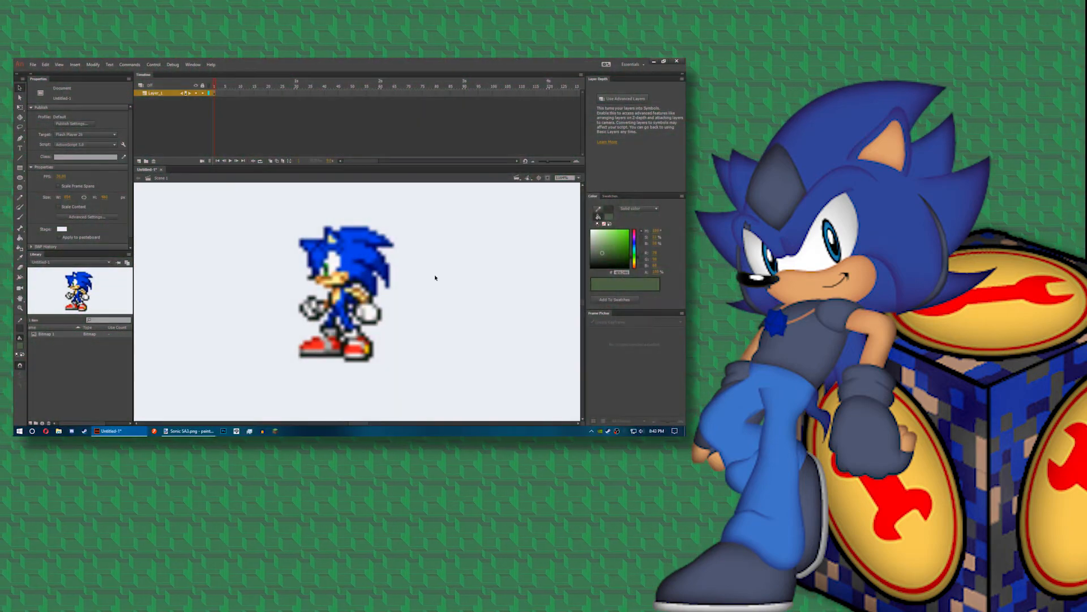
Step: Try turning off Allow smoothing for Bitmap 1 while its sprite is on the stage
left_click(378, 277)
left_click(483, 266)
double_click(35, 334)
left_click(229, 170)
left_click(298, 240)
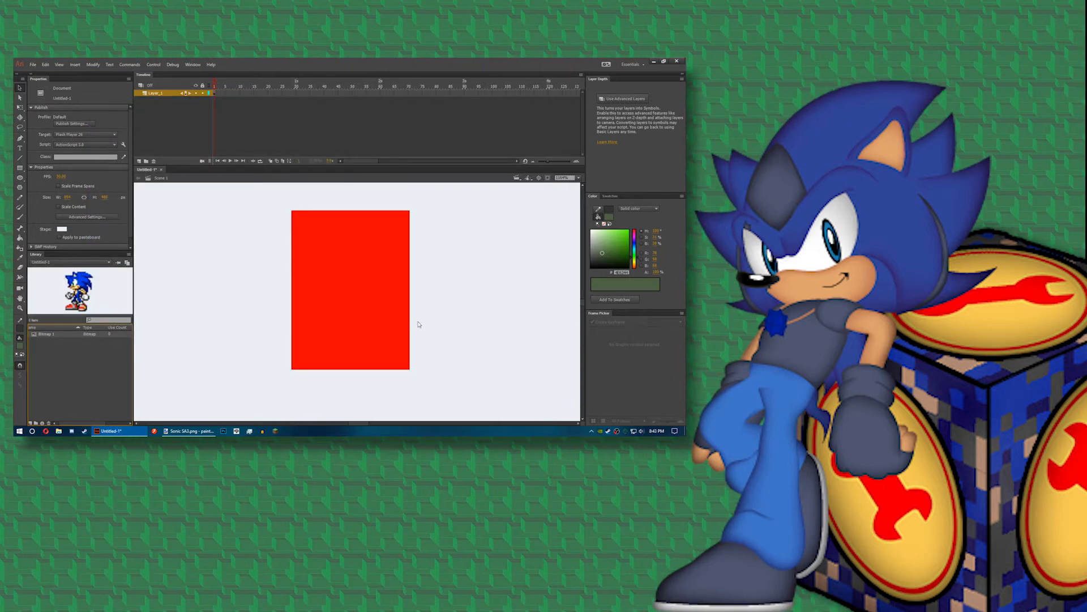
Step: Delete the red block, place Bitmap 1 on the stage again, and turn its smoothing back on
left_click(394, 322)
key("Delete")
left_click_drag(45, 334, 352, 309)
double_click(33, 334)
left_click(226, 170)
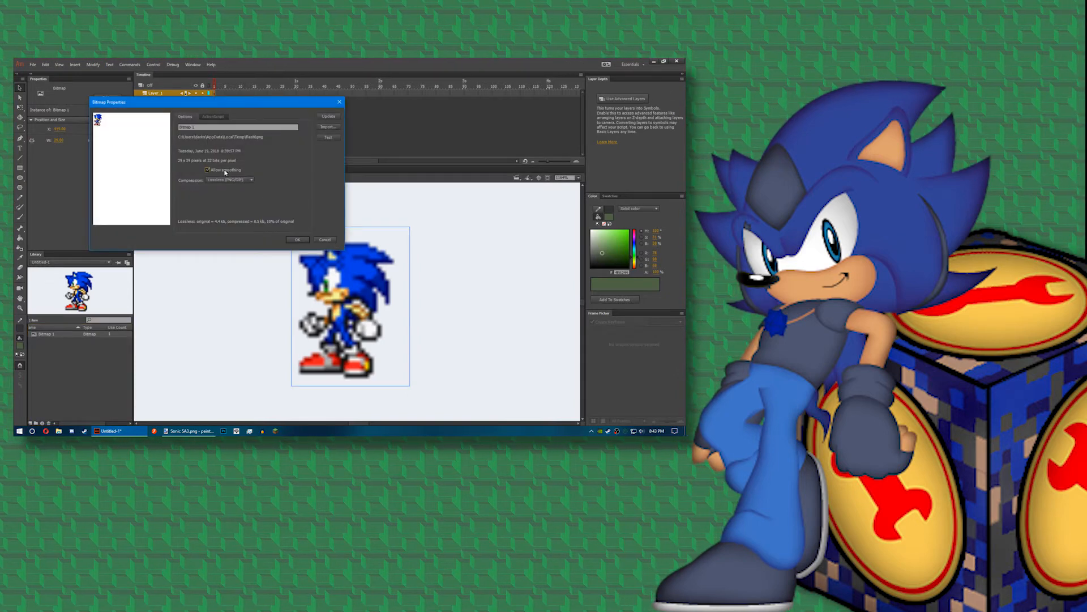
left_click(298, 239)
Step: Break the placed sprite apart and shift it sideways on the stage as a shape
key("ctrl+b")
left_click(447, 249)
left_click_drag(460, 202, 225, 406)
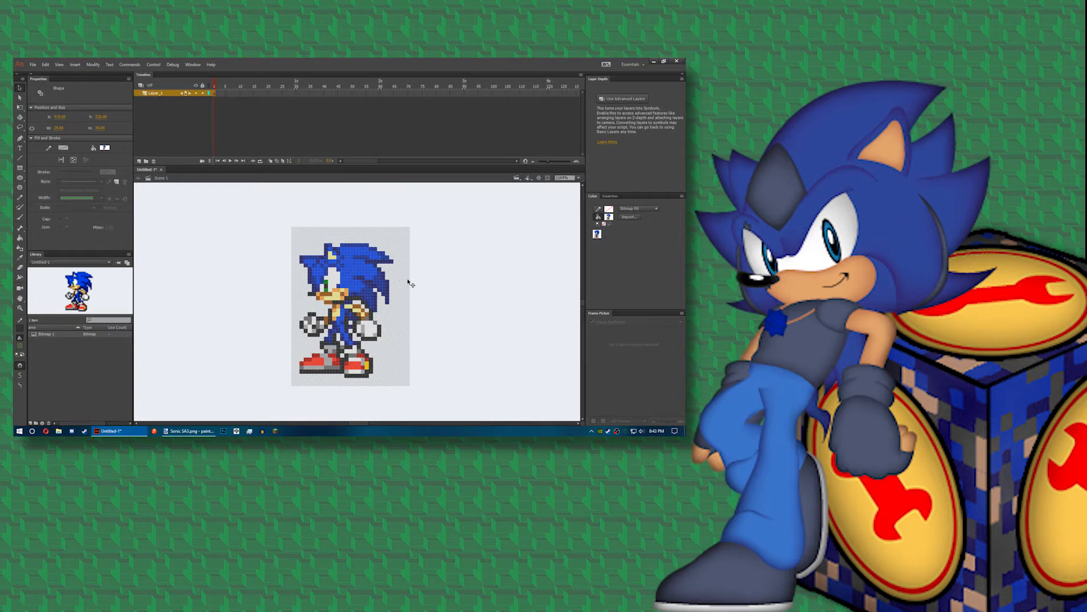
mouse_move(398, 271)
left_mouse_down()
mouse_move(478, 249)
mouse_move(382, 277)
left_mouse_up()
left_click(513, 258)
left_click(189, 262)
left_click(397, 289)
left_click(461, 323)
left_click(417, 311)
left_click(283, 277)
left_click(224, 247)
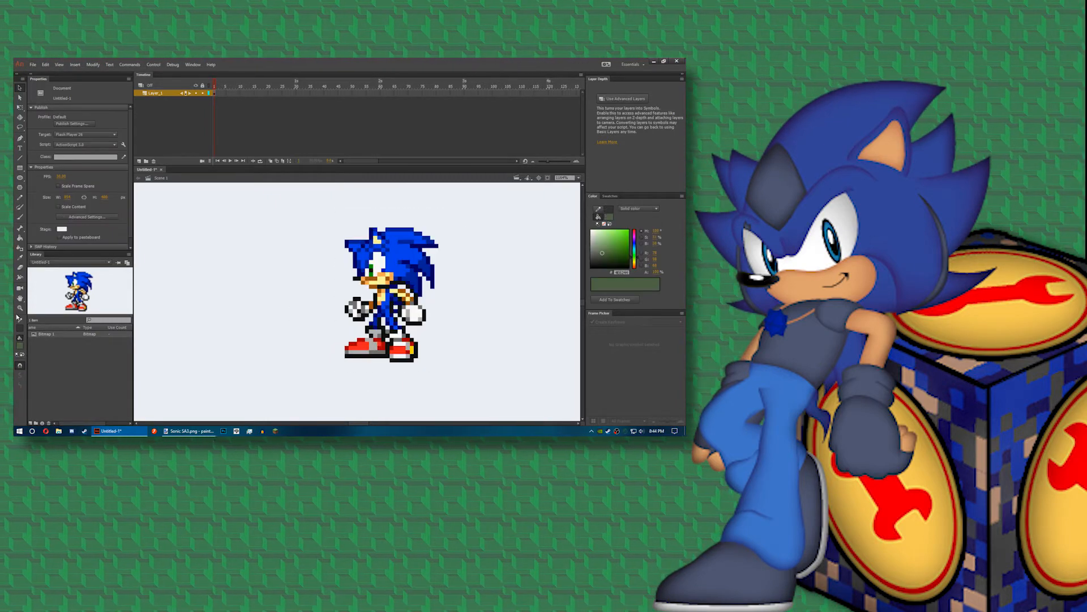
Step: Choose the Magic Wand tool and try it on the broken-apart sprite
left_click(21, 128)
left_click(21, 129)
left_click(49, 143)
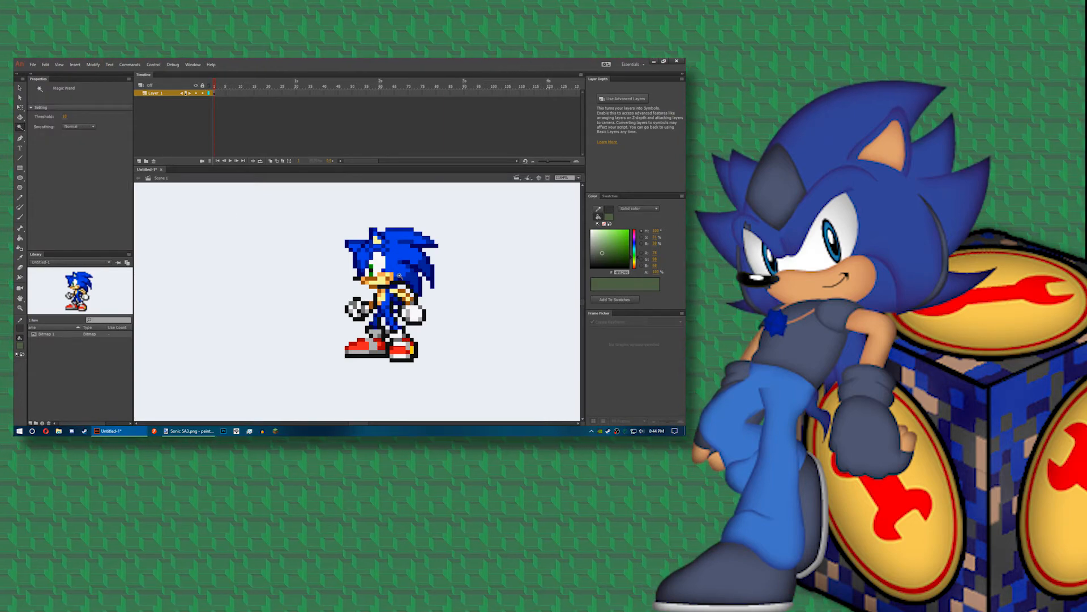
left_click(415, 260)
left_click(440, 311)
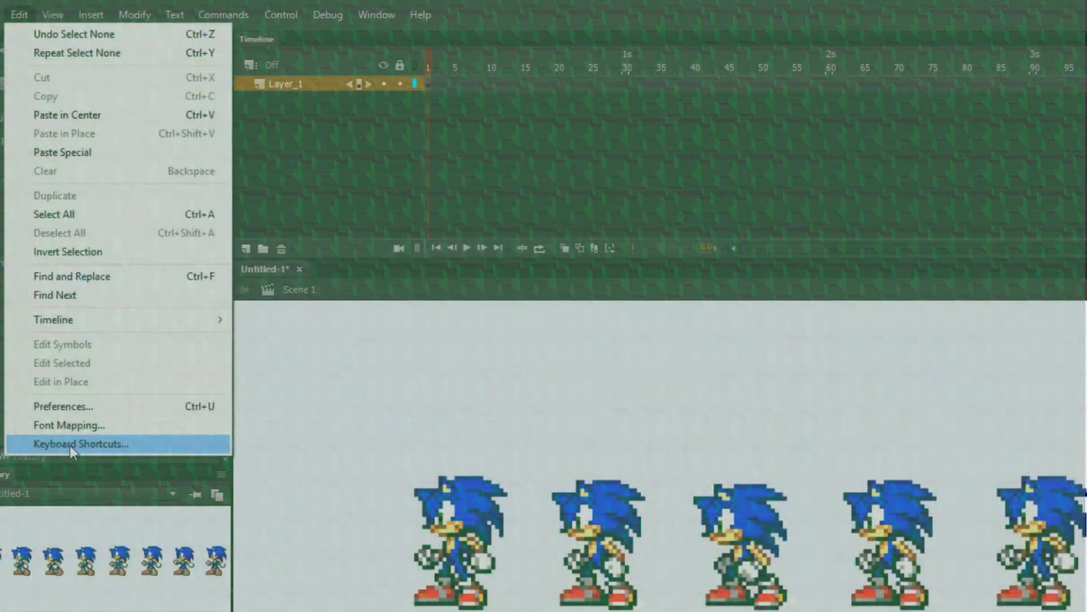
Step: Search the keyboard shortcut settings for "trace" and examine the Trace Bitmap entries
left_click(69, 444)
left_click_drag(577, 79, 489, 67)
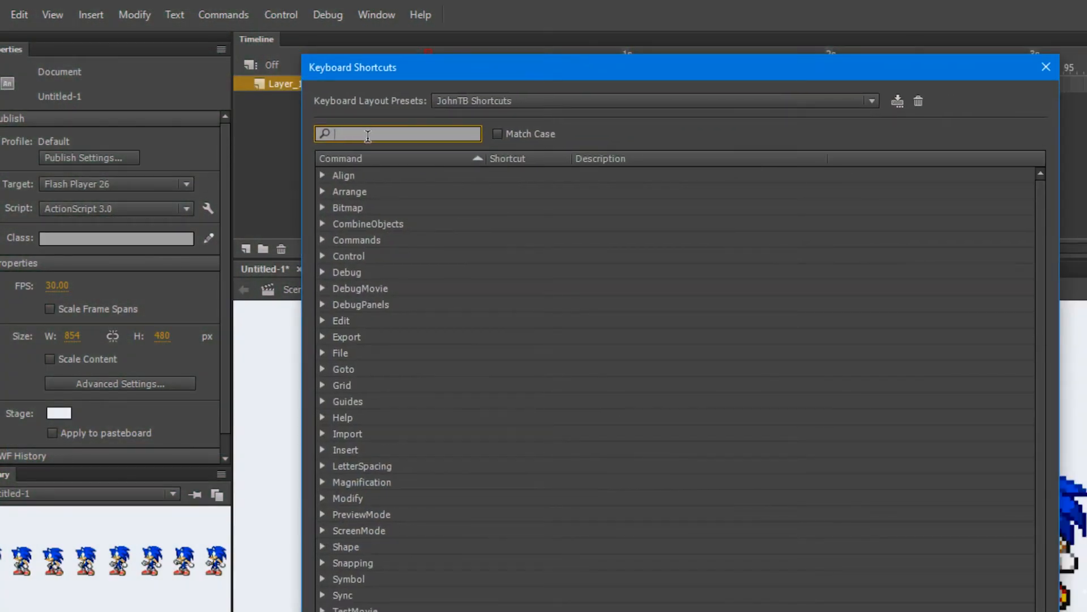
type("trace")
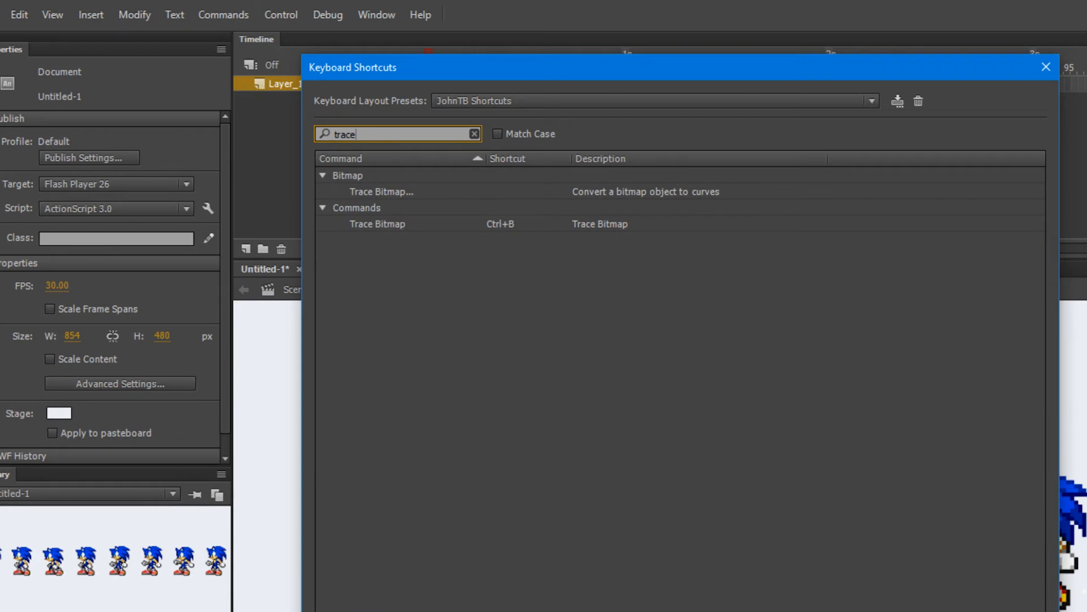
left_click(384, 192)
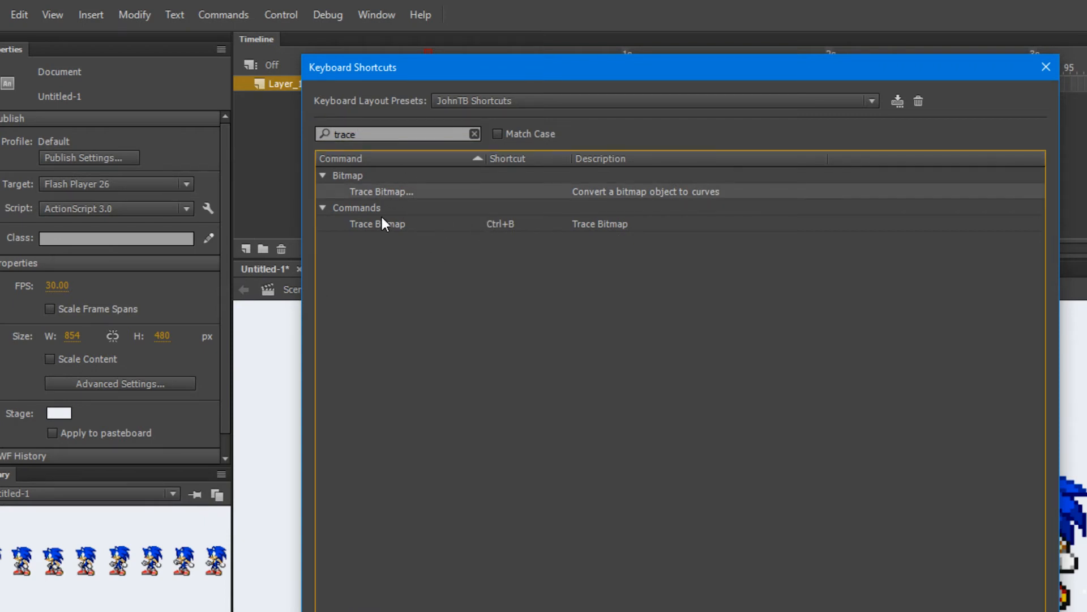
left_click(426, 224)
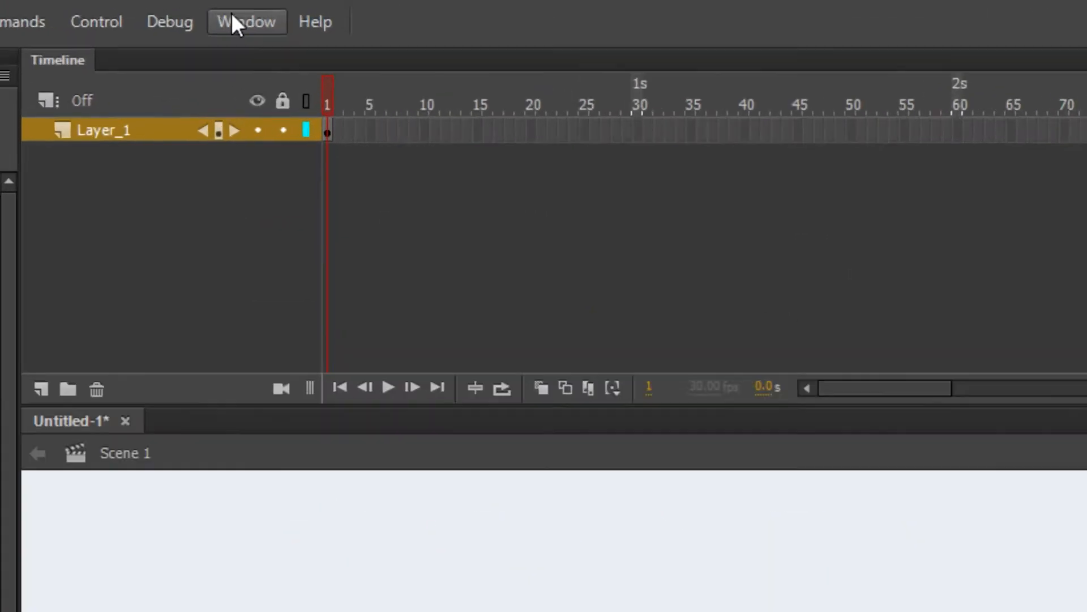
Step: Display the action history over the Library and replay its recorded Select Library Item(s) step
left_click(287, 12)
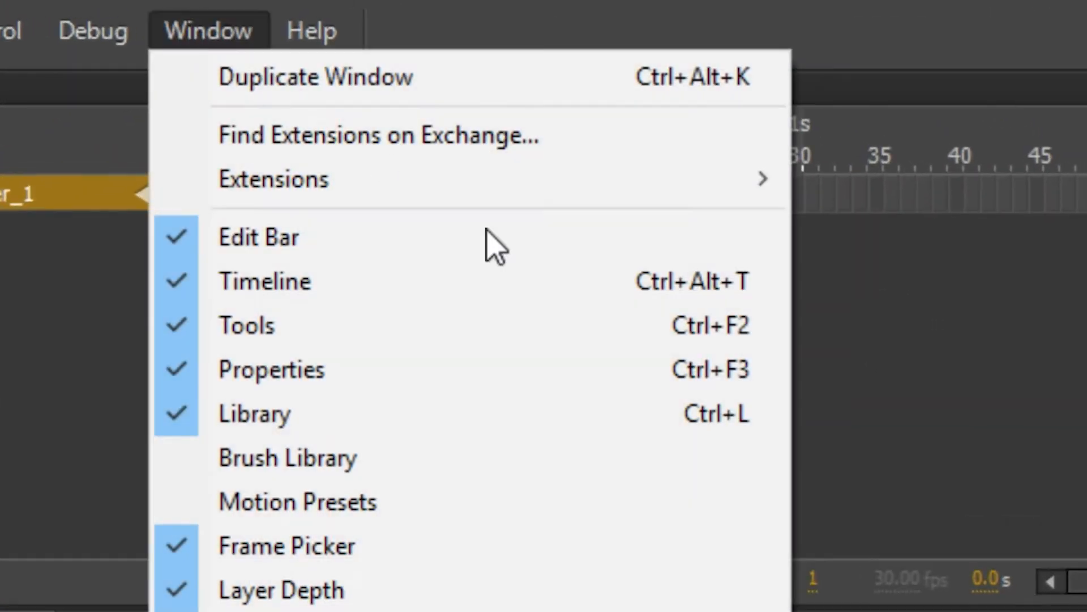
left_click(174, 365)
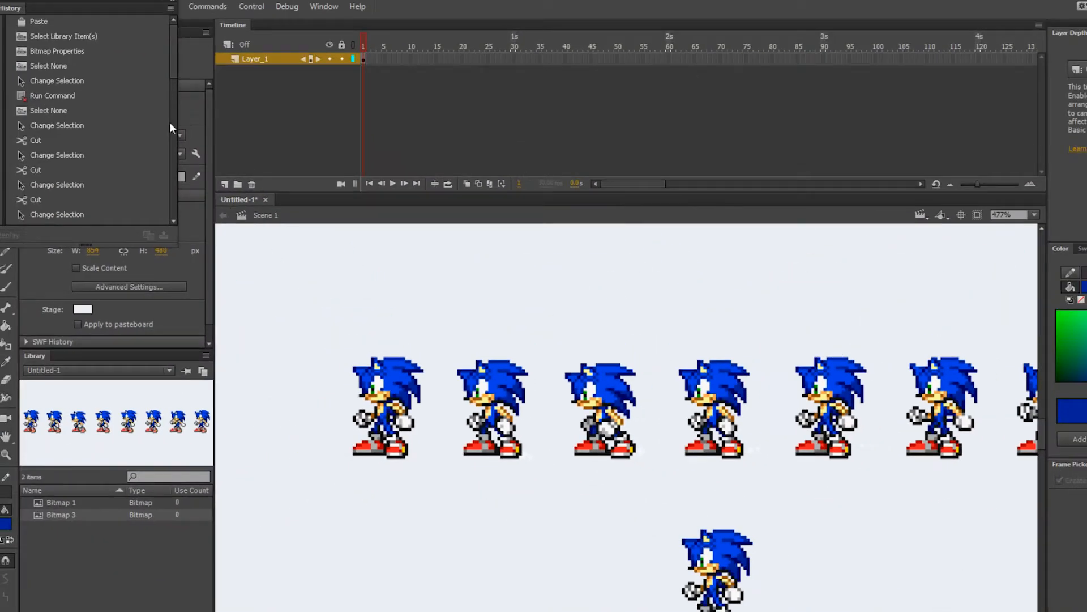
left_click_drag(87, 5, 102, 362)
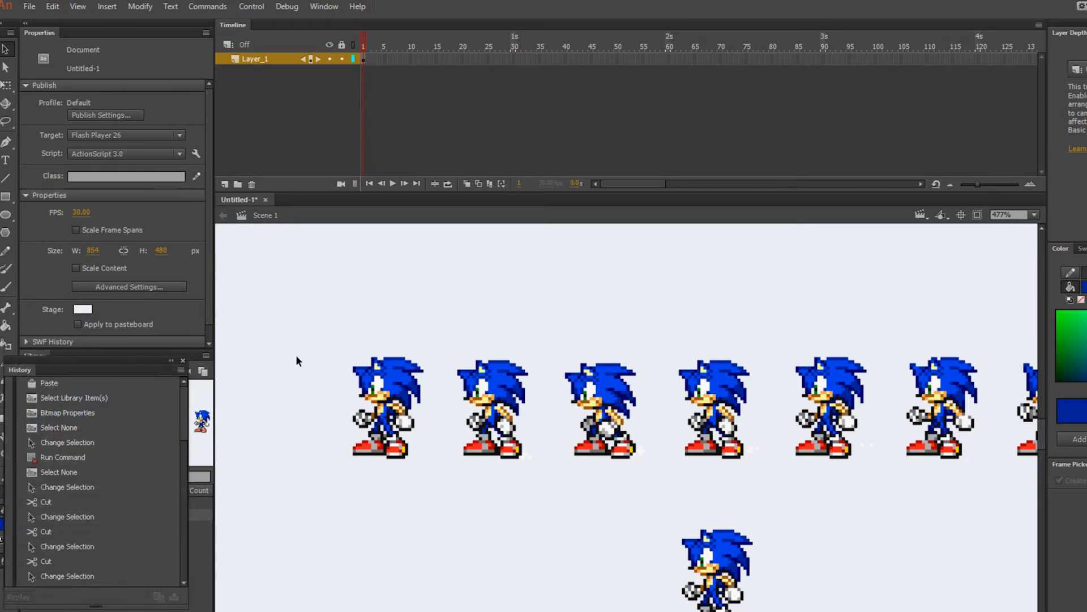
left_click(56, 385)
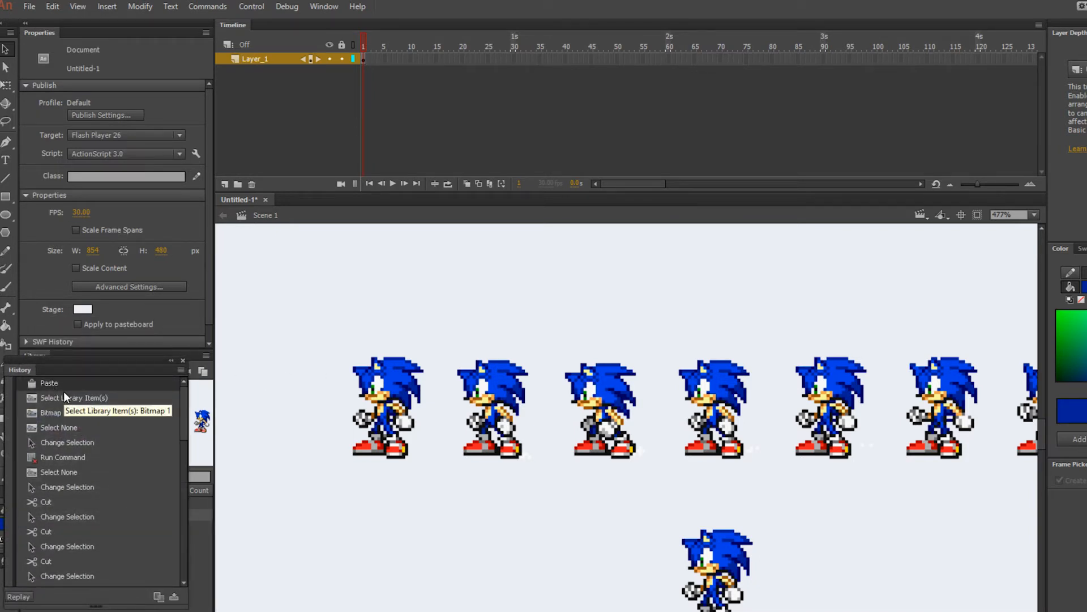
left_click(22, 598)
Step: Trace the pasted sprite row with color threshold 1, minimum area 1, Many Corners and Pixels, and select that trace in the action history
left_click(139, 6)
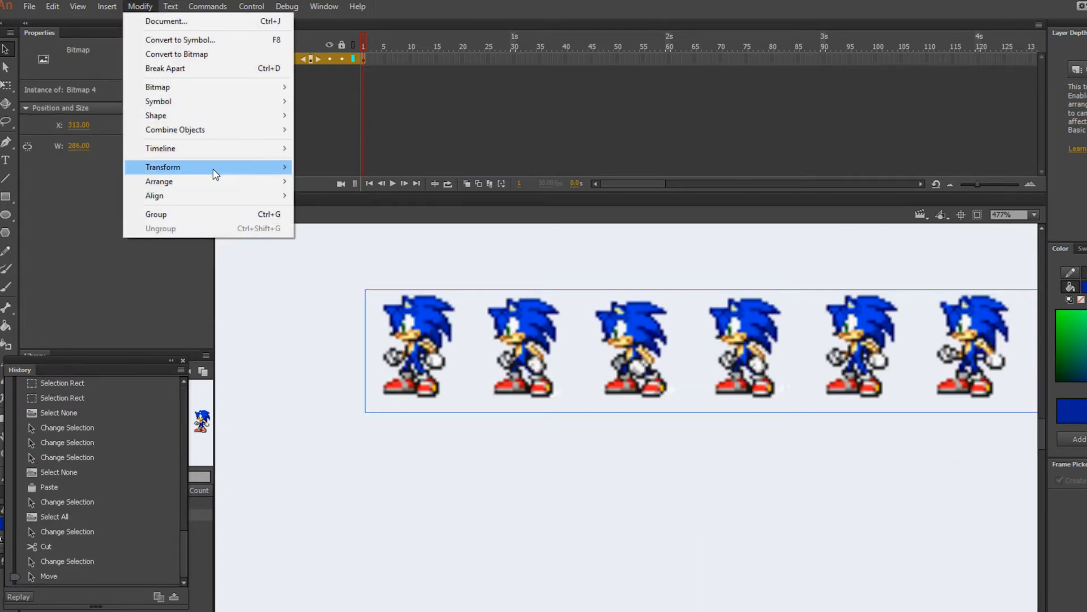
mouse_move(287, 91)
left_click(363, 102)
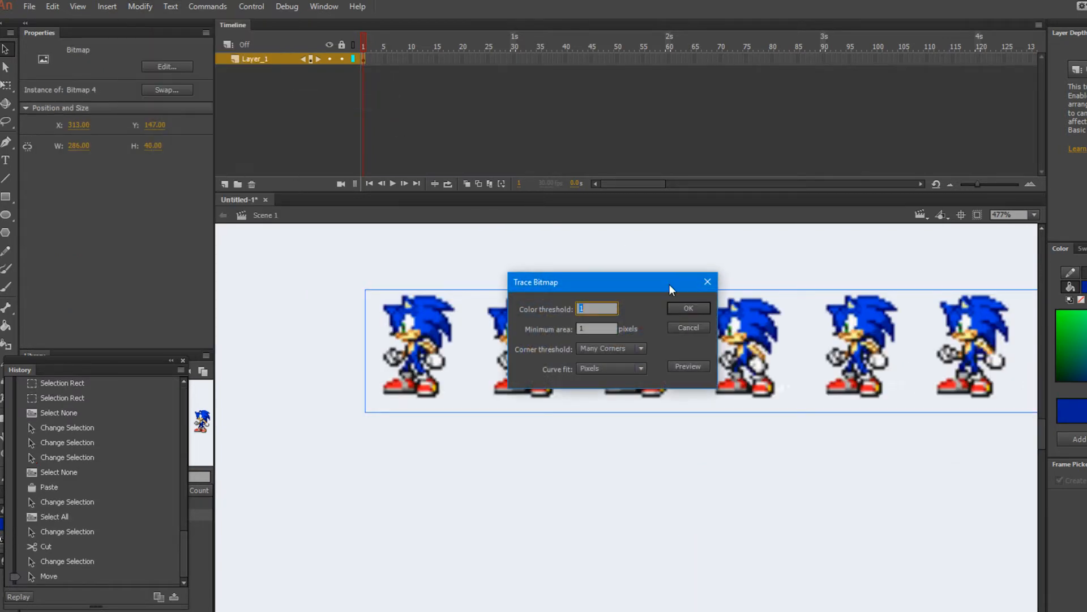
left_click(684, 305)
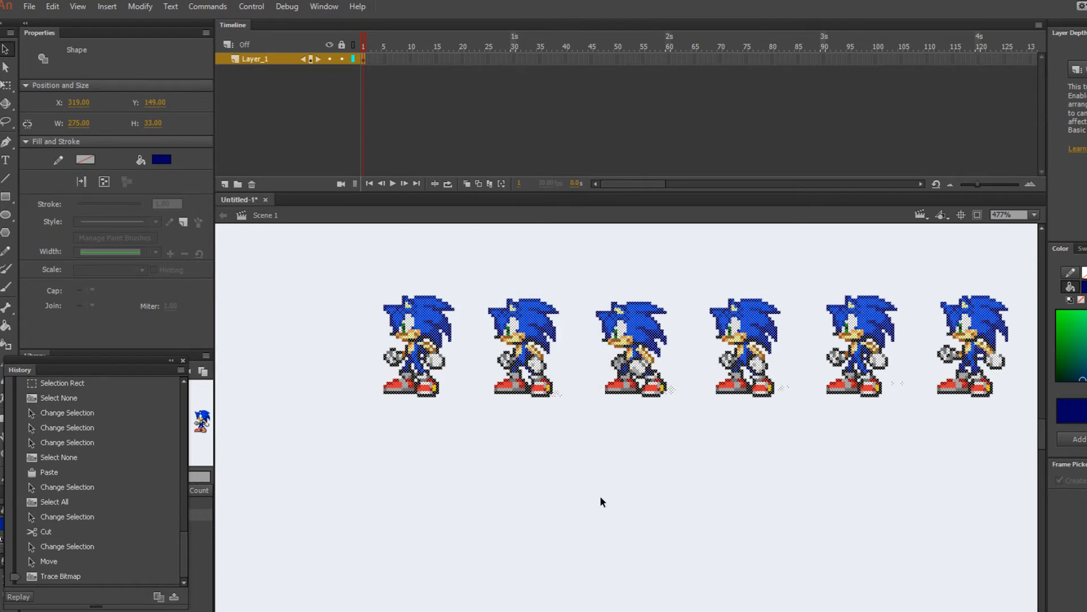
left_click(52, 577)
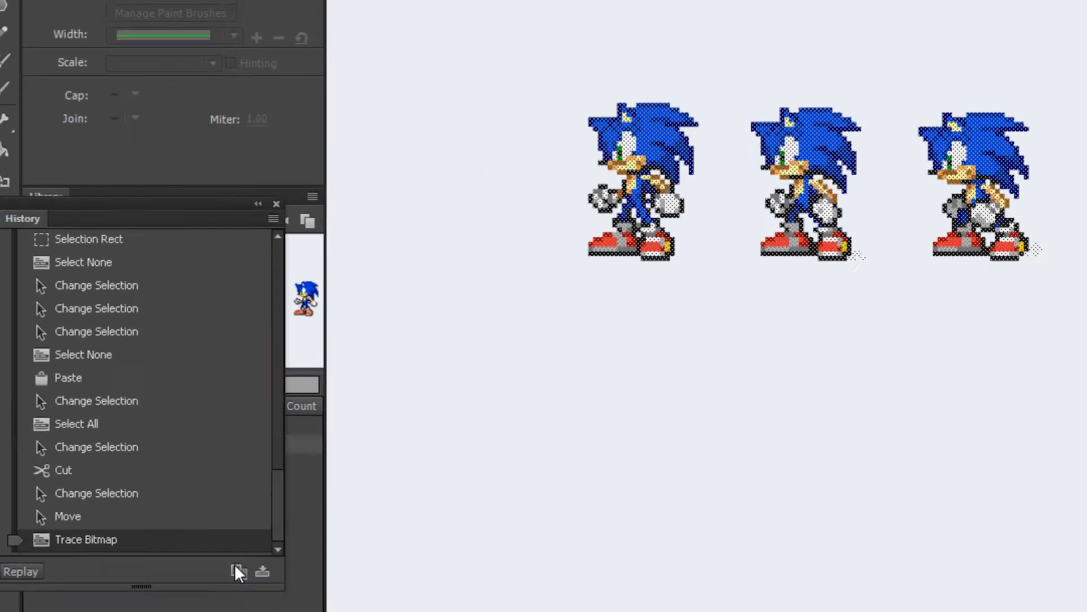
Step: Examine the Save As Command dialog for the recorded Trace Bitmap step, dismiss it unsaved and close the action history
left_click(396, 534)
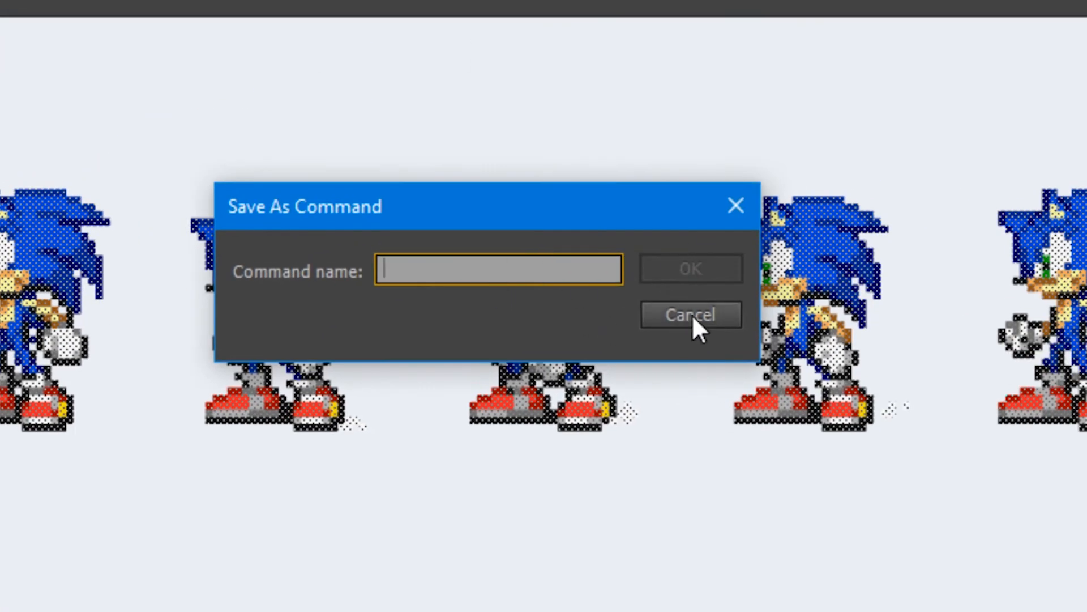
left_click(692, 313)
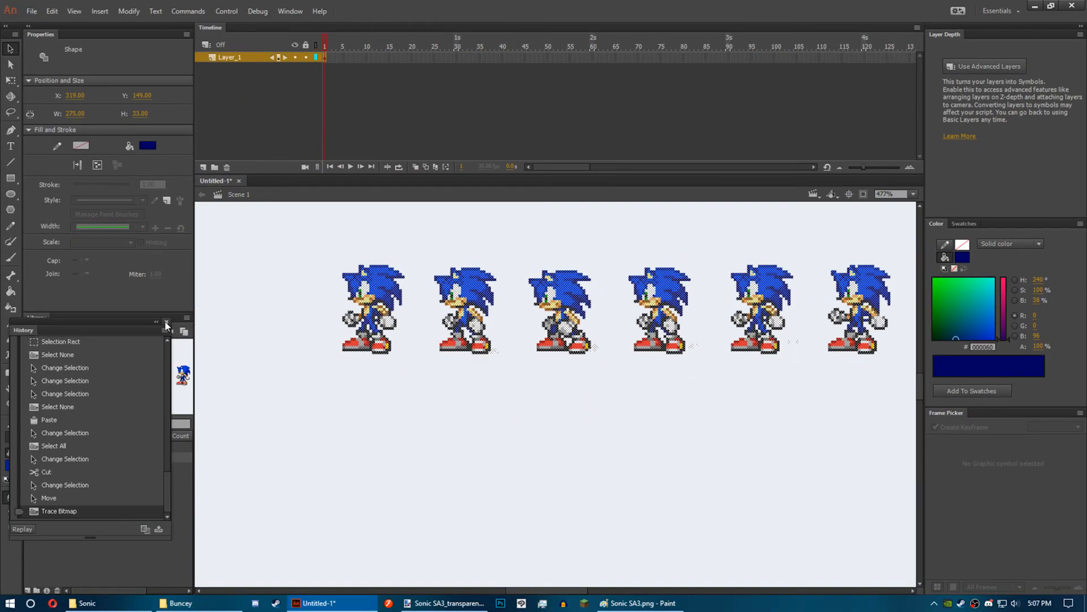
left_click(52, 11)
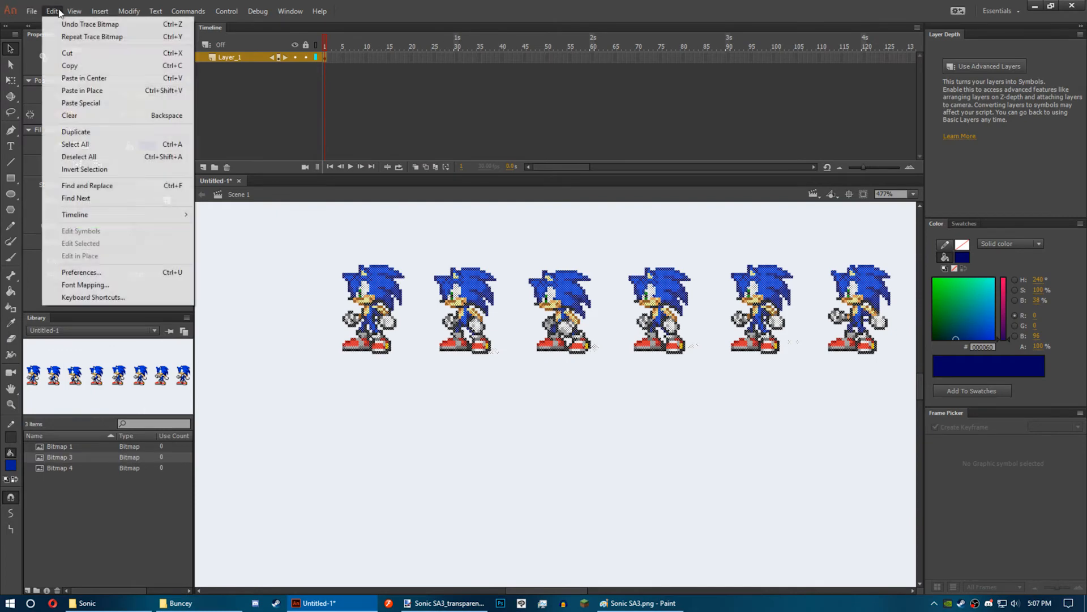
left_click(277, 277)
Step: Undo the bitmap trace, then break apart the sprite row after moving it to about X 290, Y 160
key("ctrl+z")
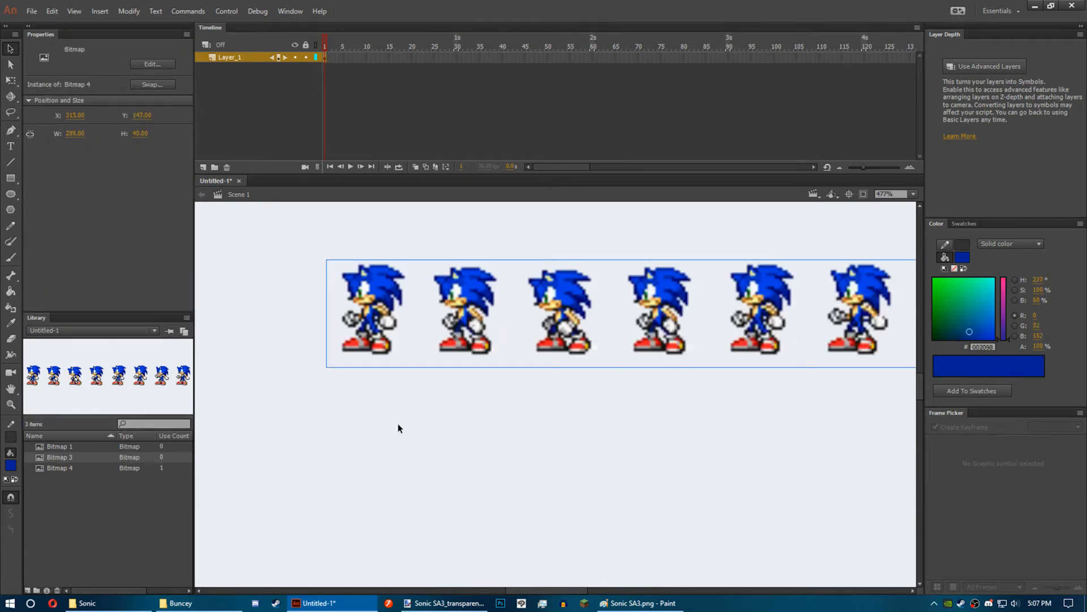
left_click_drag(618, 331, 555, 365)
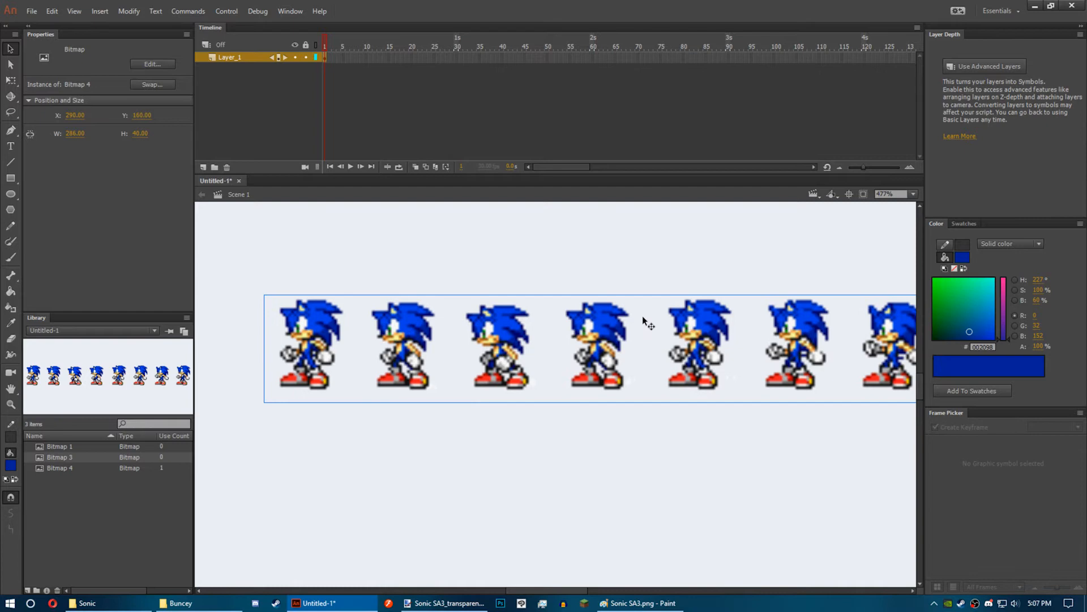
key("ctrl+b")
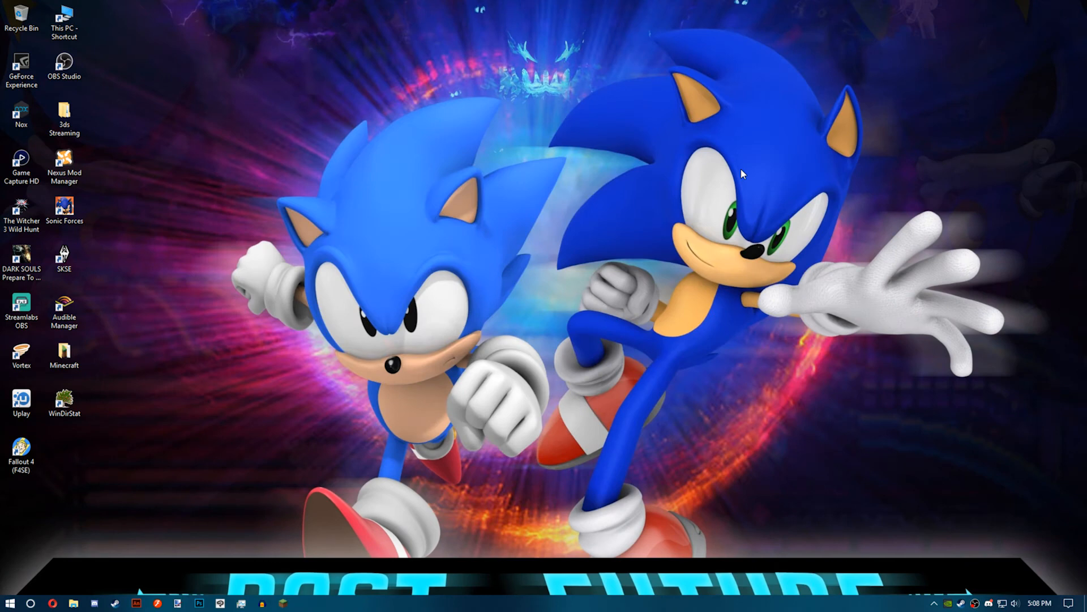
Step: Run %appdata% to reach the Roaming folder in File Explorer and open Adobe > Animate > 2018 > Shortcuts
key("super+r")
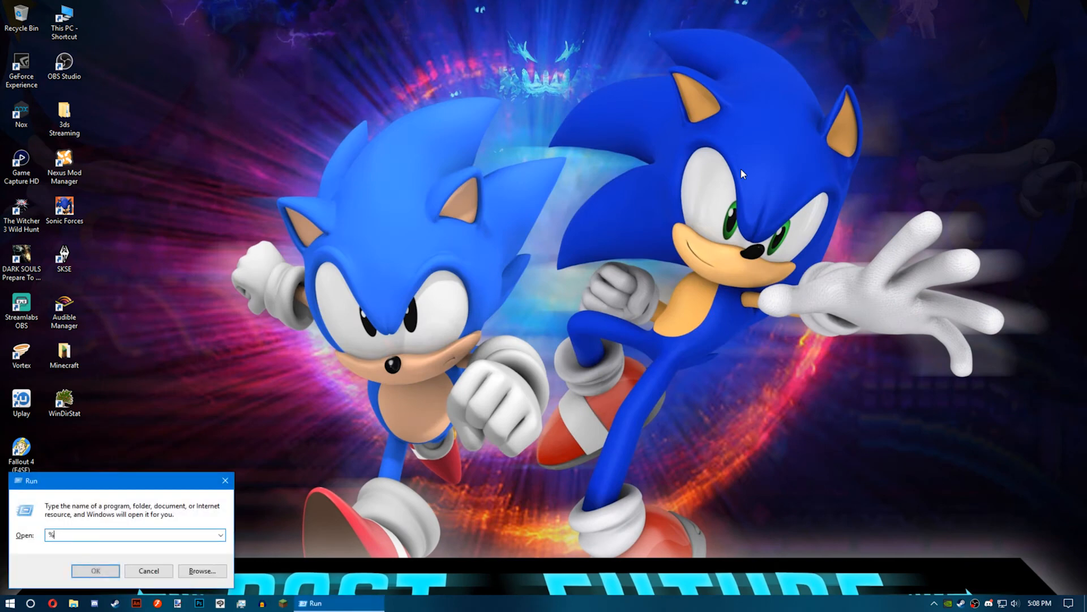
type("%appdata%")
key("Return")
left_click(273, 179)
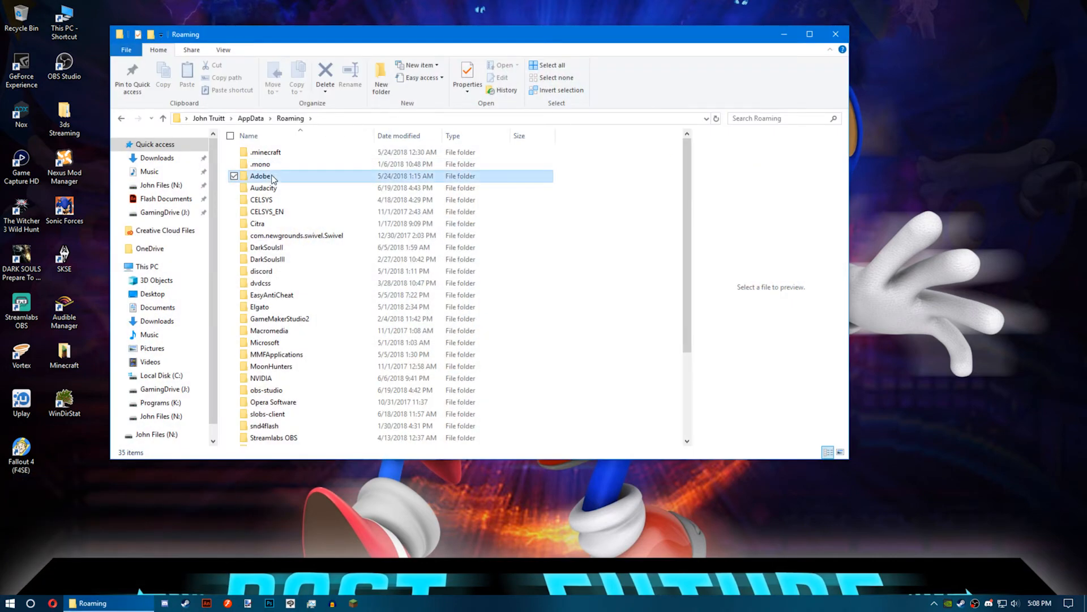
double_click(273, 179)
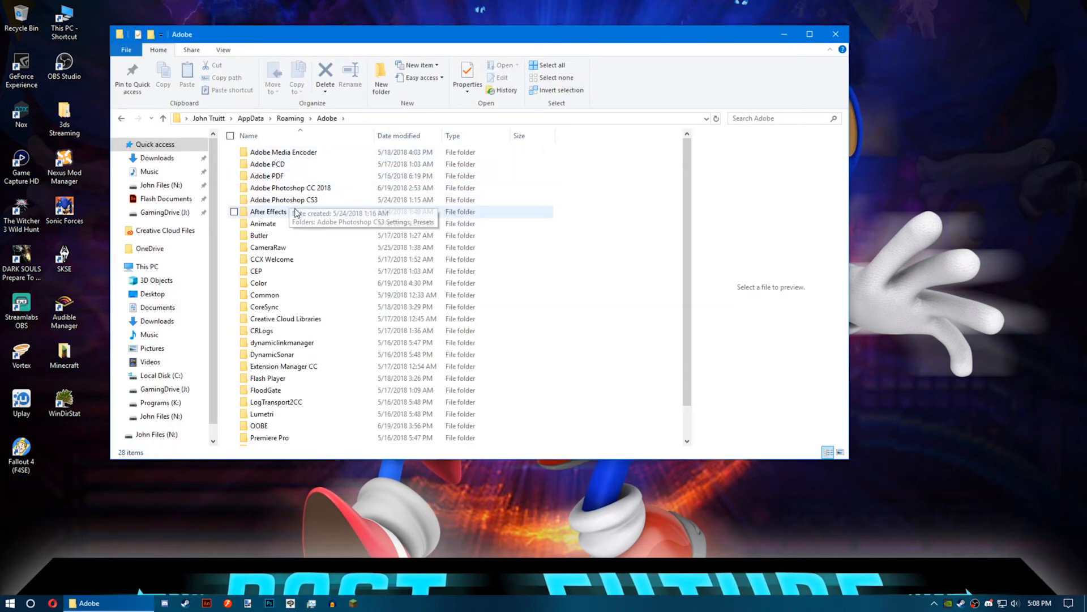
double_click(266, 223)
double_click(271, 154)
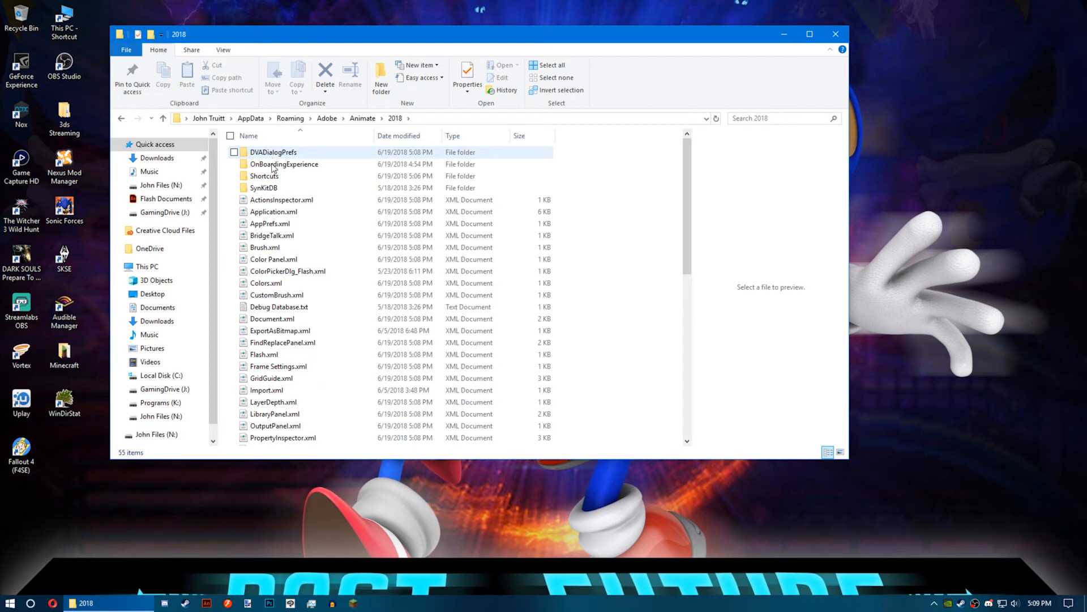
double_click(276, 178)
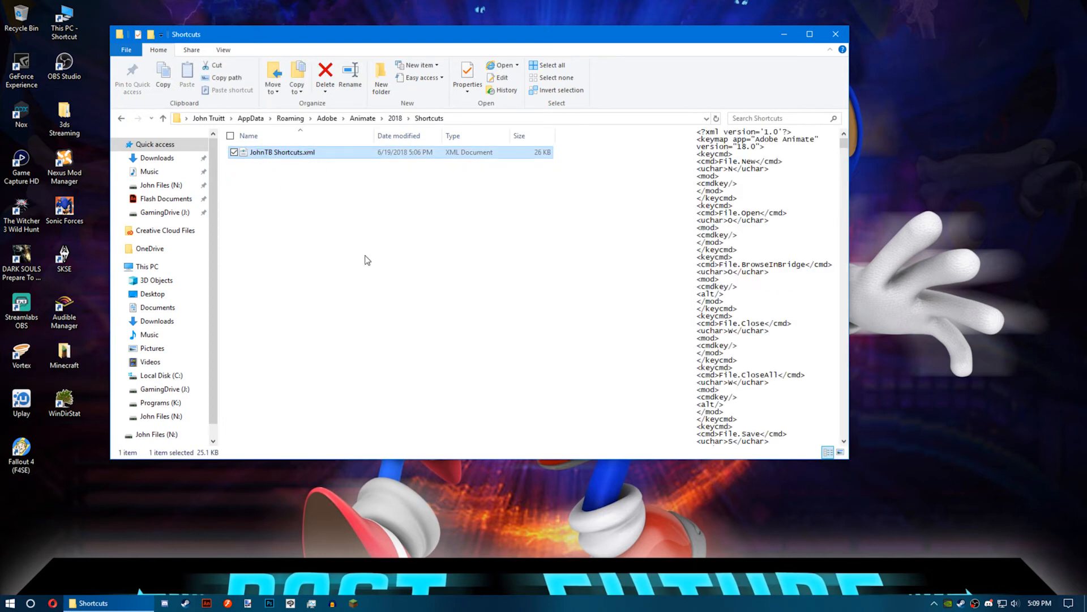
Step: Go back to AppData and examine the script files in Local > Adobe > Animate CC 2018 > en_US > Configuration > Commands
left_click(394, 118)
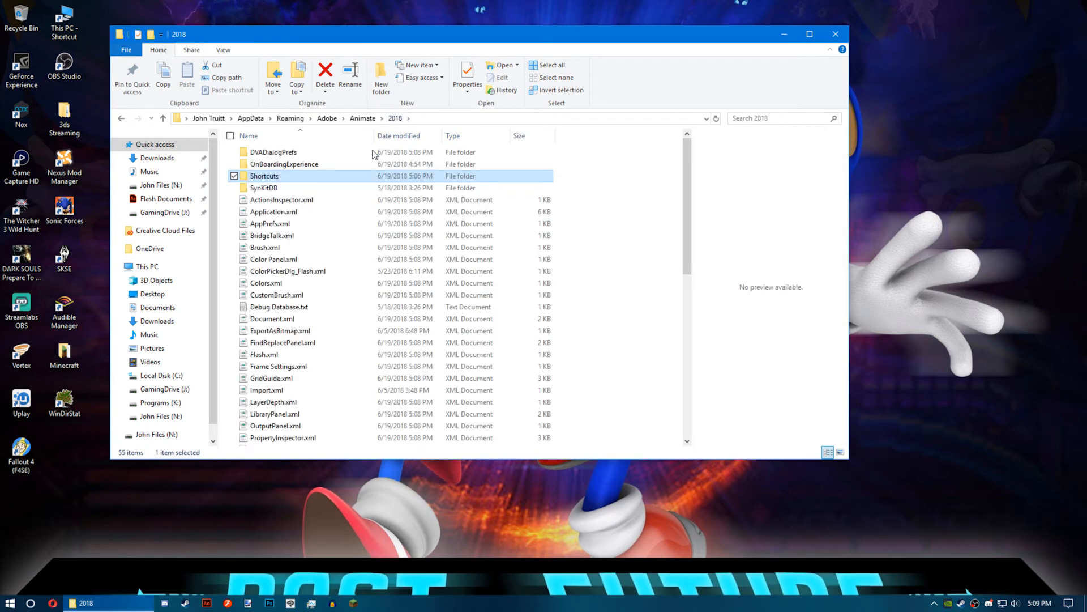
left_click(247, 119)
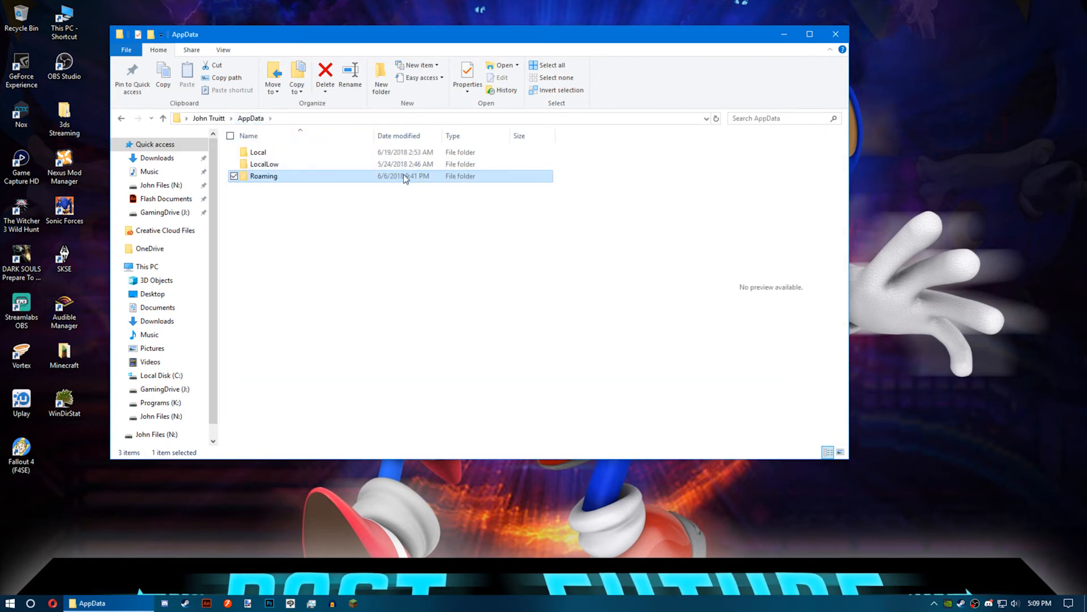
double_click(275, 154)
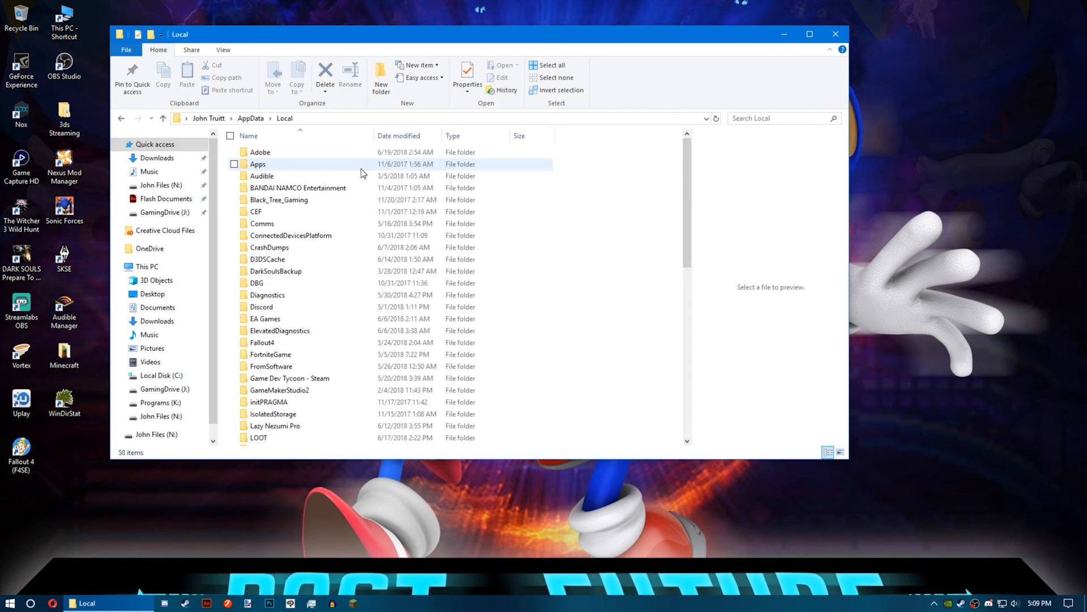
double_click(298, 153)
double_click(298, 176)
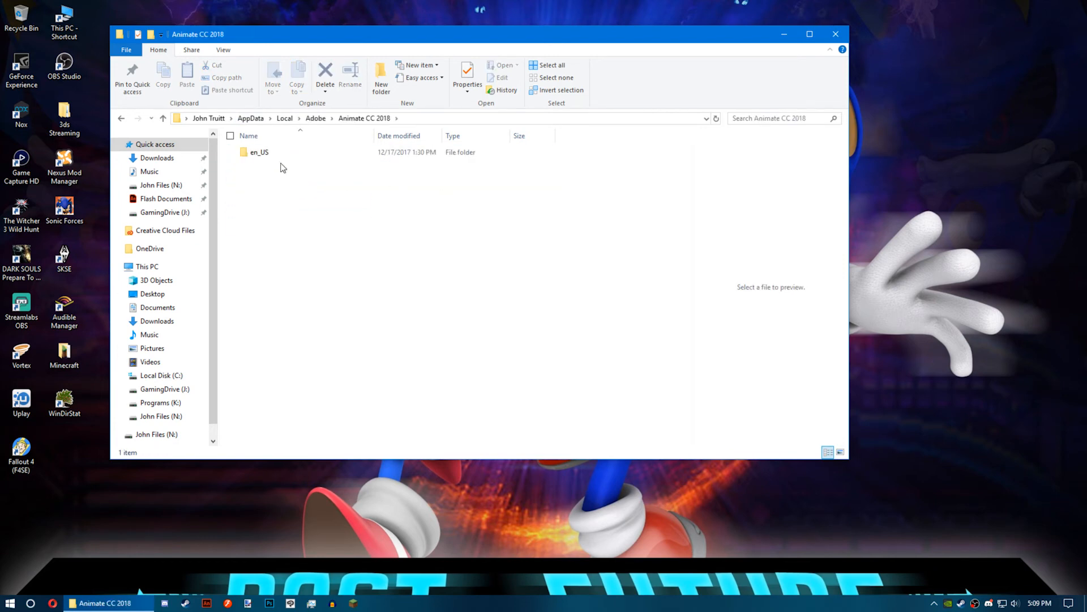
double_click(273, 157)
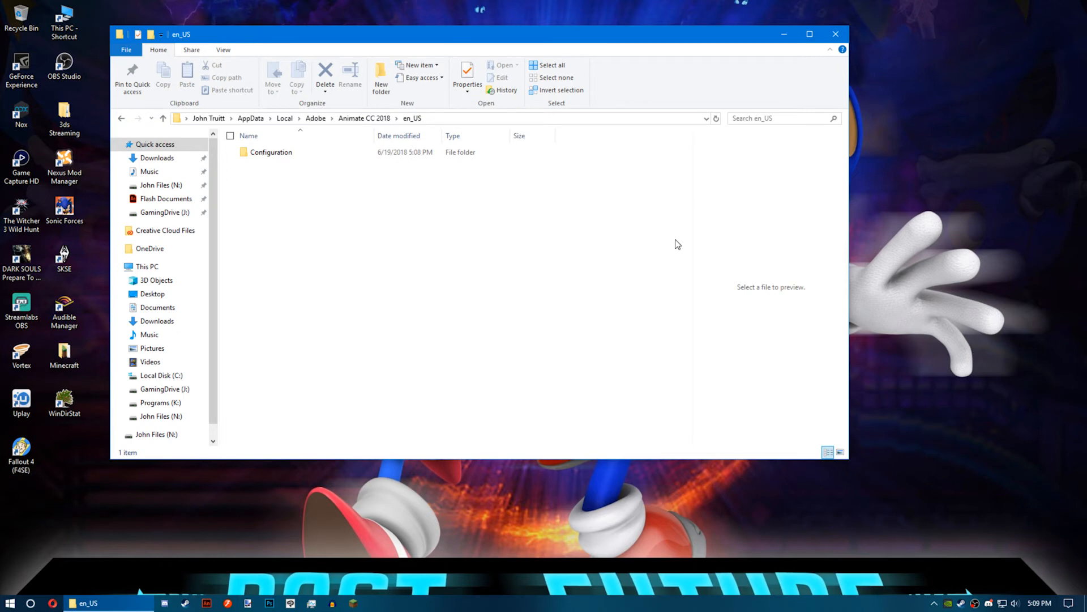
double_click(272, 161)
double_click(339, 226)
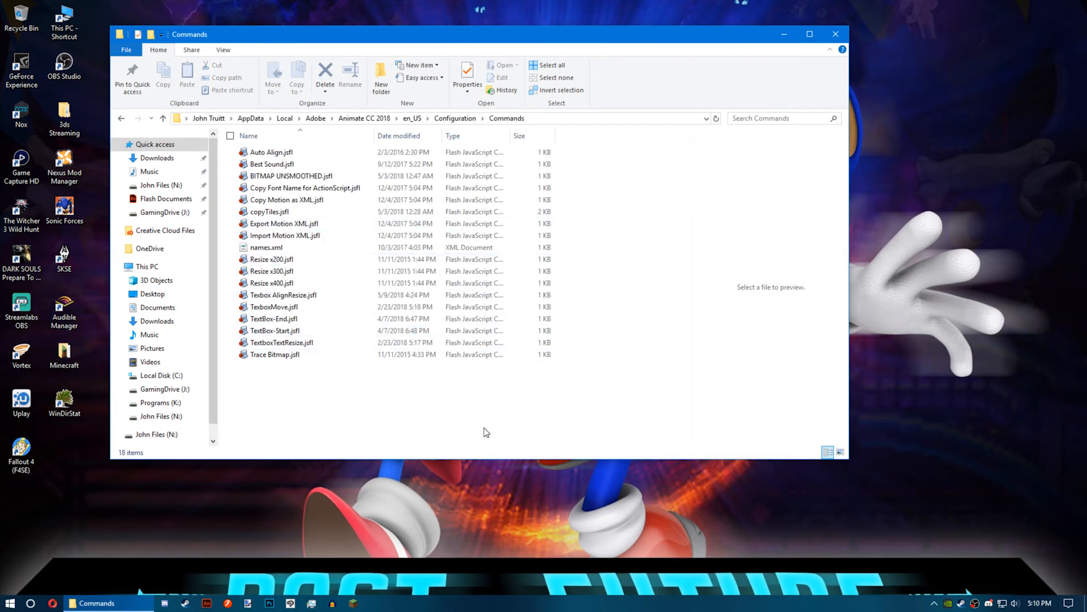
key("ctrl+a")
left_click(414, 413)
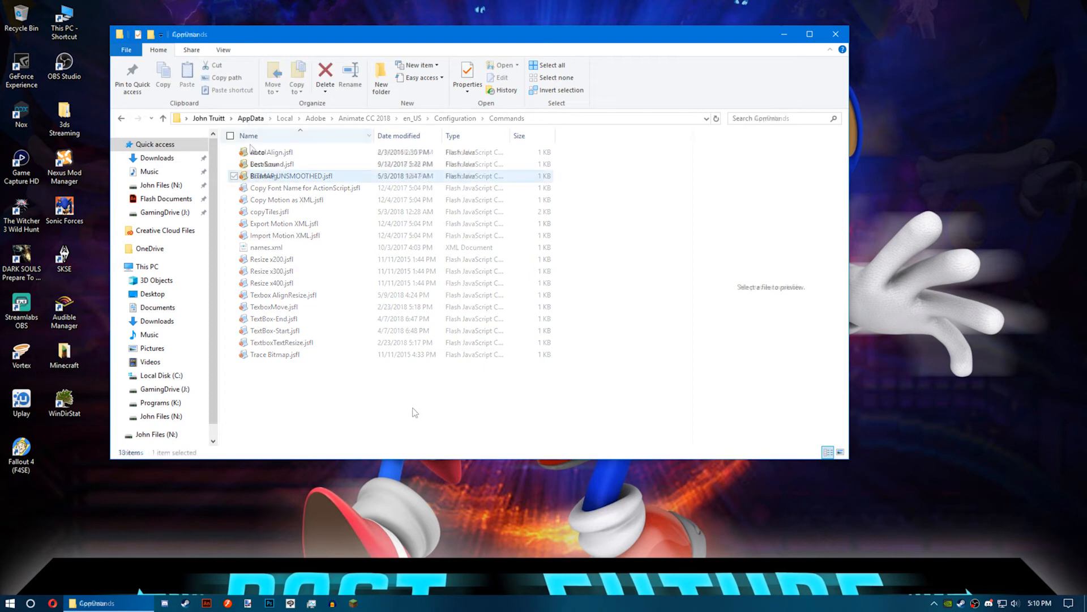
Step: Find the Macromedia folder under AppData > Local and open Flash 8 > en > Configuration inside it
double_click(259, 152)
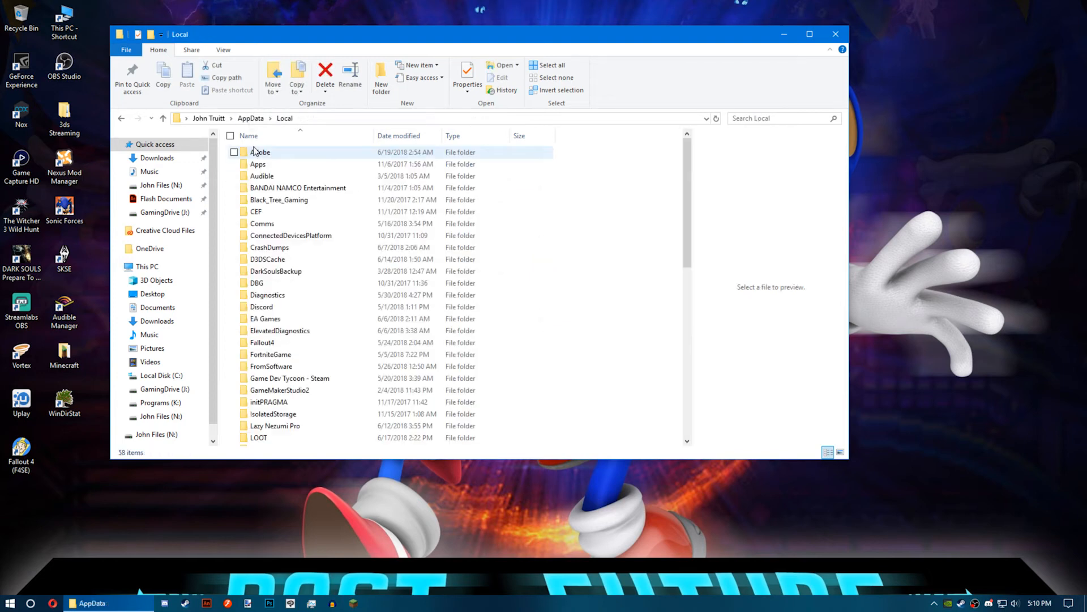
scroll(304, 378, "down", 5)
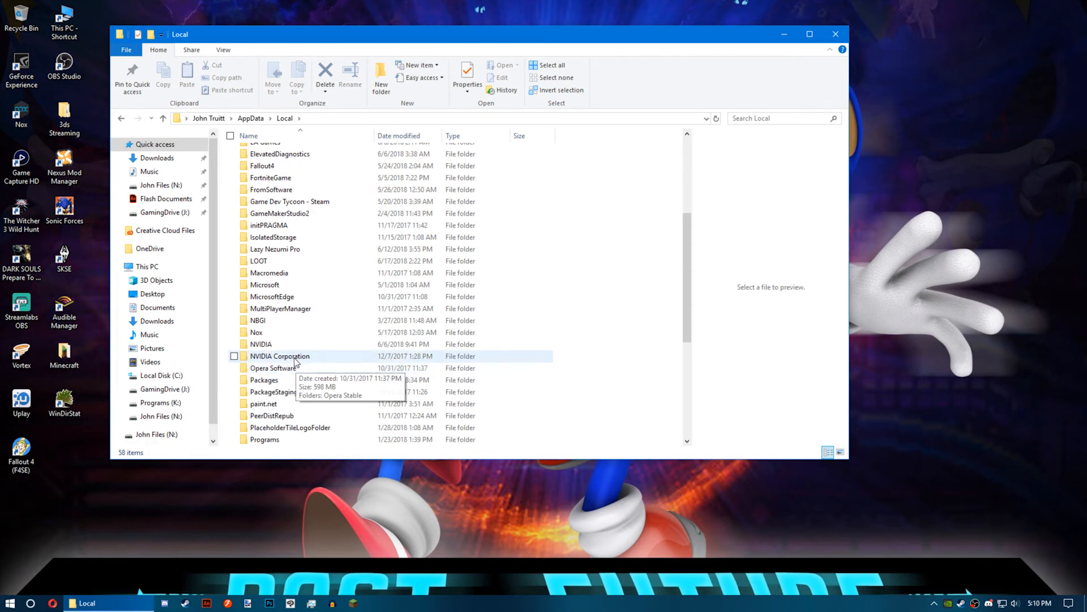
scroll(301, 340, "up", 5)
left_click(298, 307)
key("m")
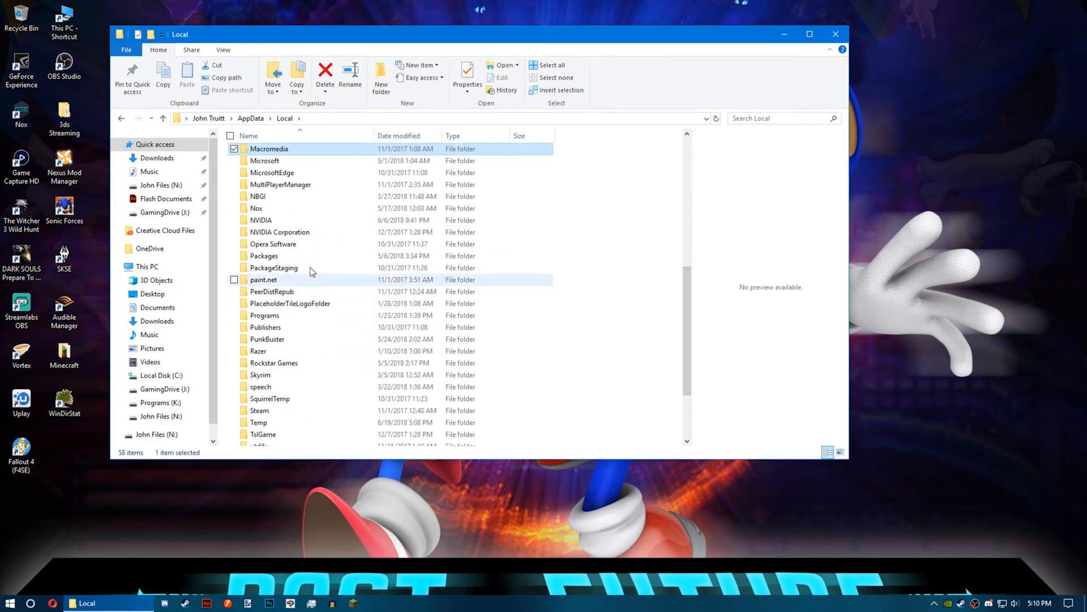
double_click(275, 151)
double_click(277, 153)
double_click(278, 152)
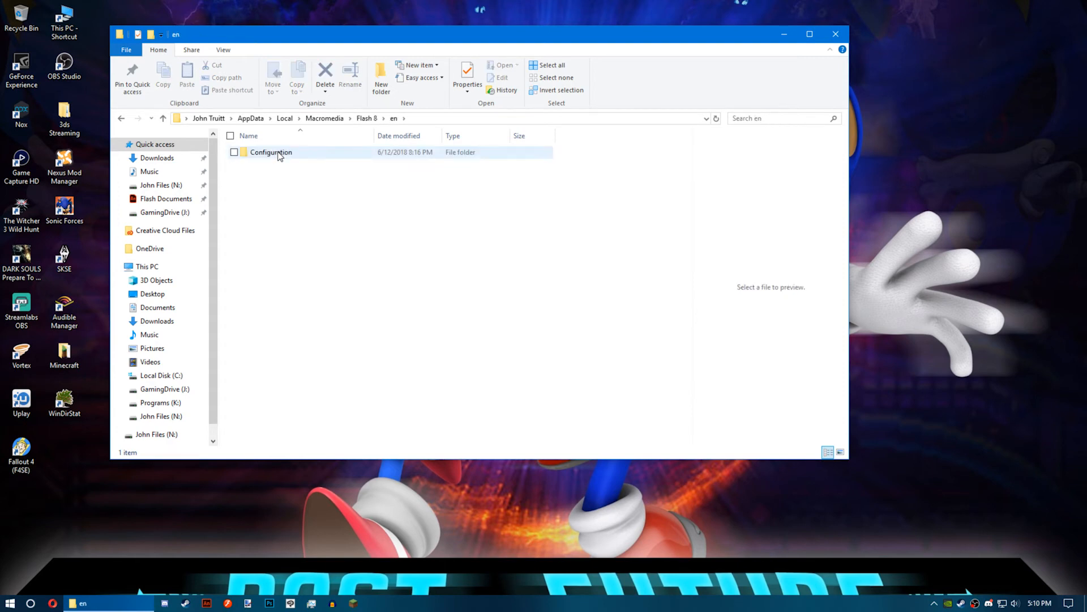
double_click(278, 153)
Step: Examine the Commands folder in the Flash 8 Configuration directory, then open its Keyboard Shortcuts folder
left_click(315, 391)
scroll(595, 300, "down", 1)
scroll(589, 298, "up", 1)
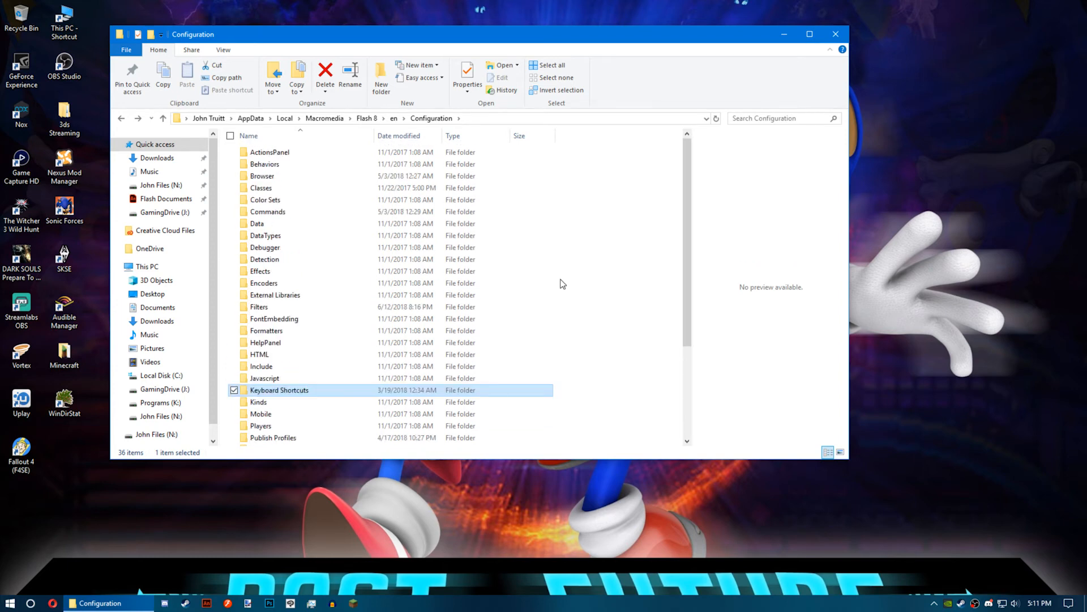
double_click(300, 213)
key("alt+Left")
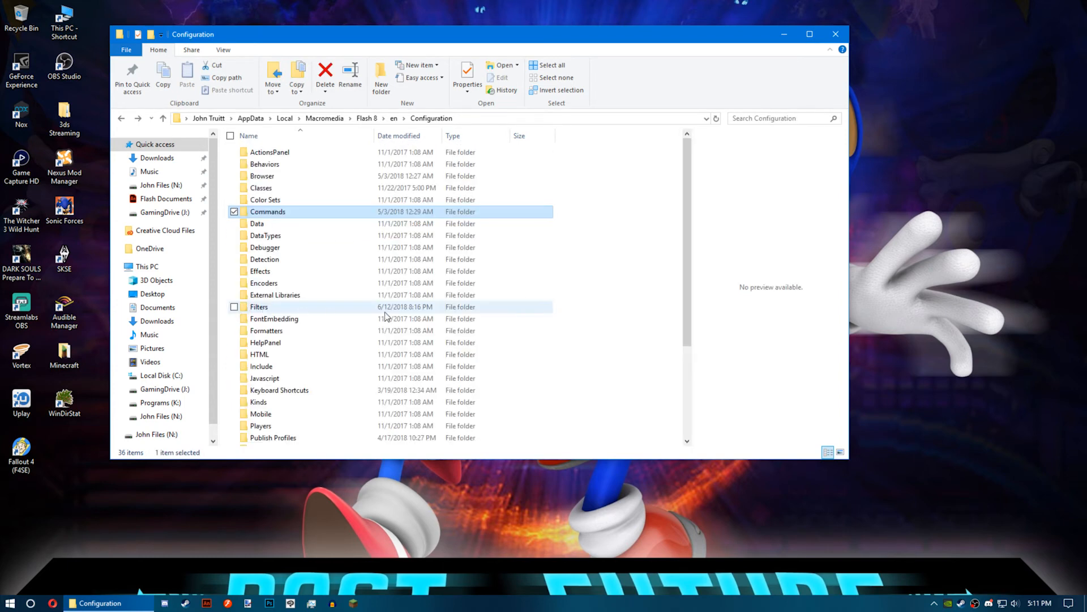
double_click(317, 391)
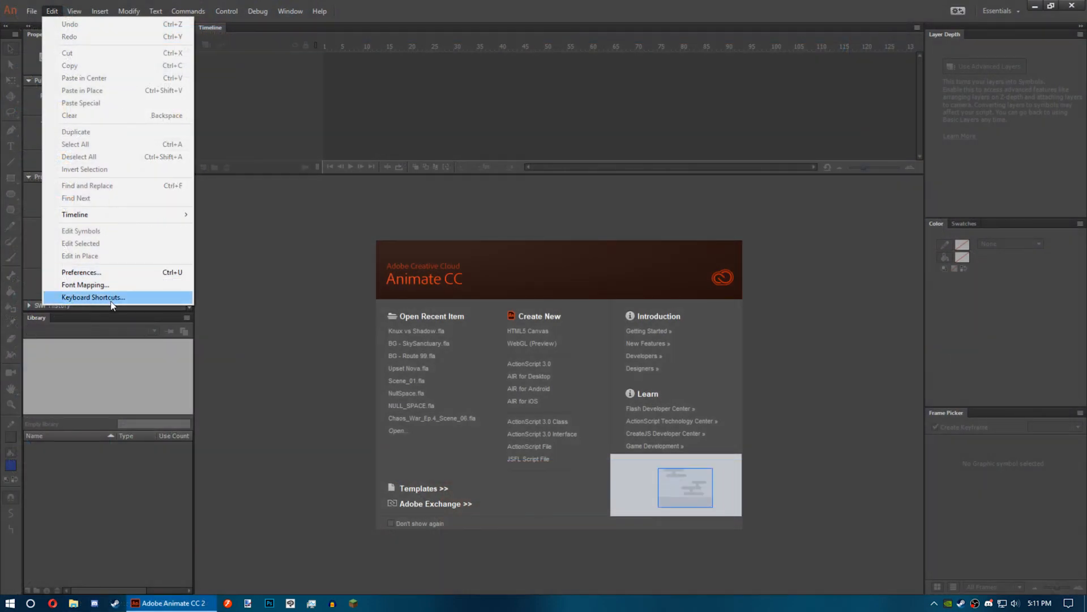
Step: Switch to Adobe Animate, examine the available keyboard layout presets in the shortcut settings and dismiss them without changes
left_click(111, 299)
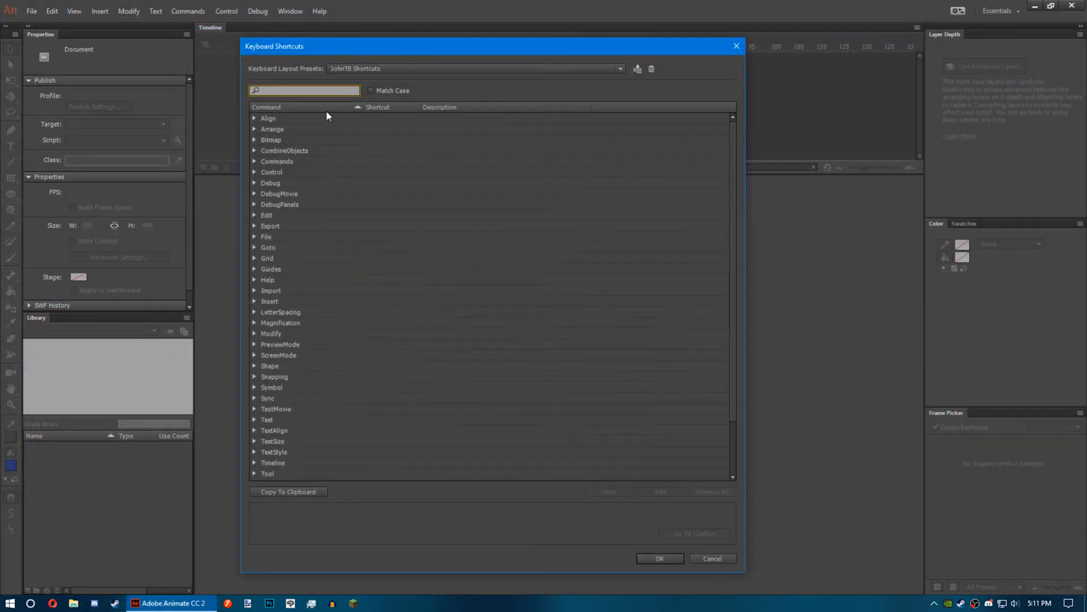
left_click(379, 70)
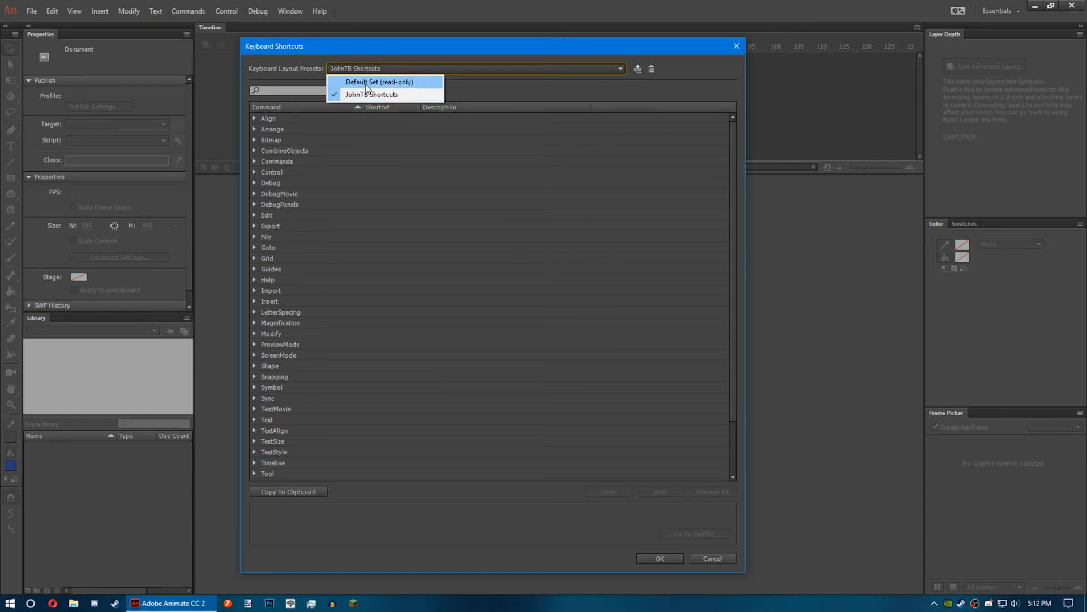
left_click(515, 92)
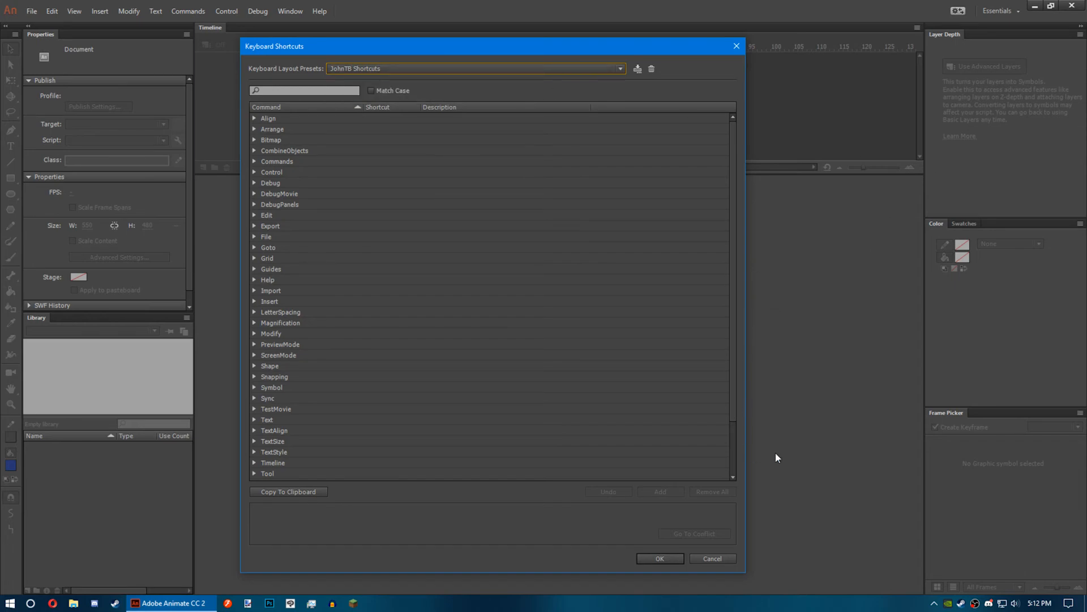
left_click(712, 558)
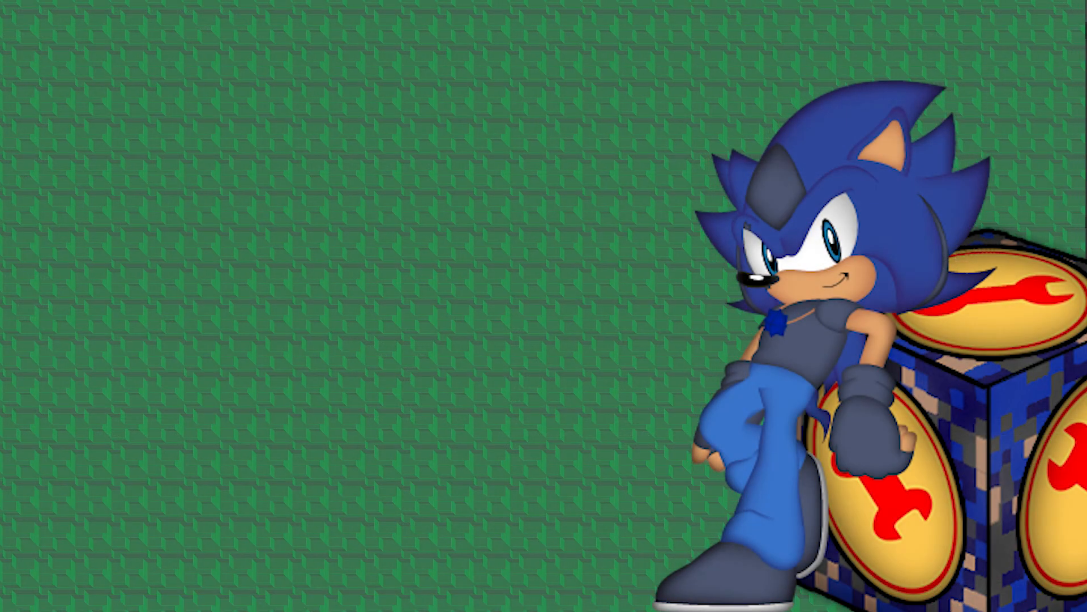